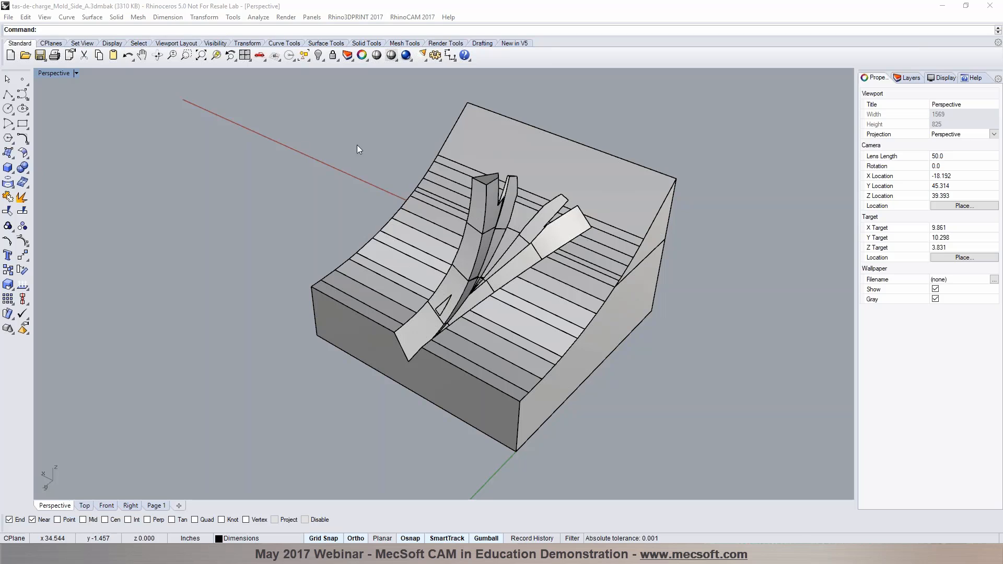
Load the RhinoCAM MILL module and enlarge the Machining Objects area to show more of the tool list
{"action": "left_click", "coordinate": [432, 19]}
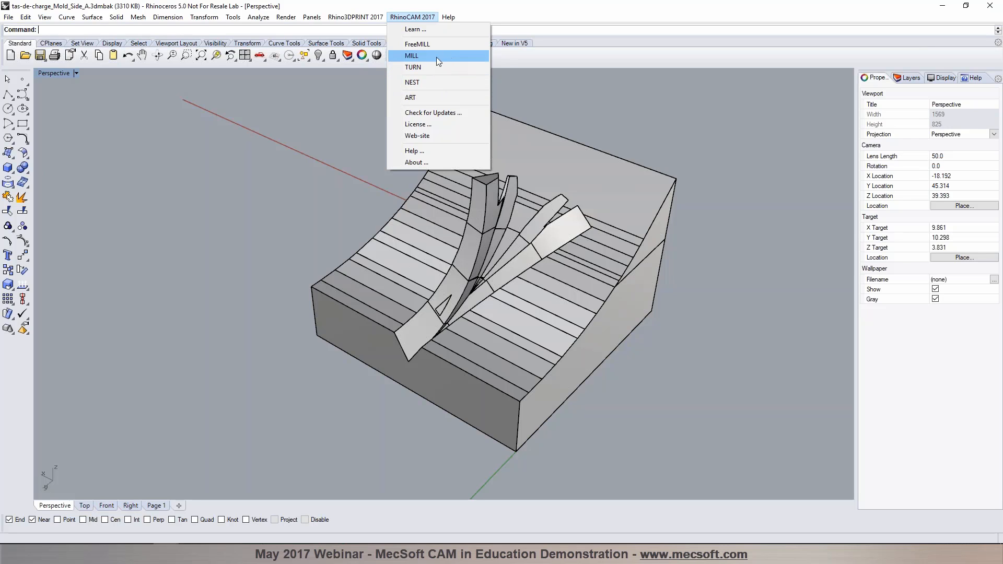
{"action": "left_click", "coordinate": [420, 56]}
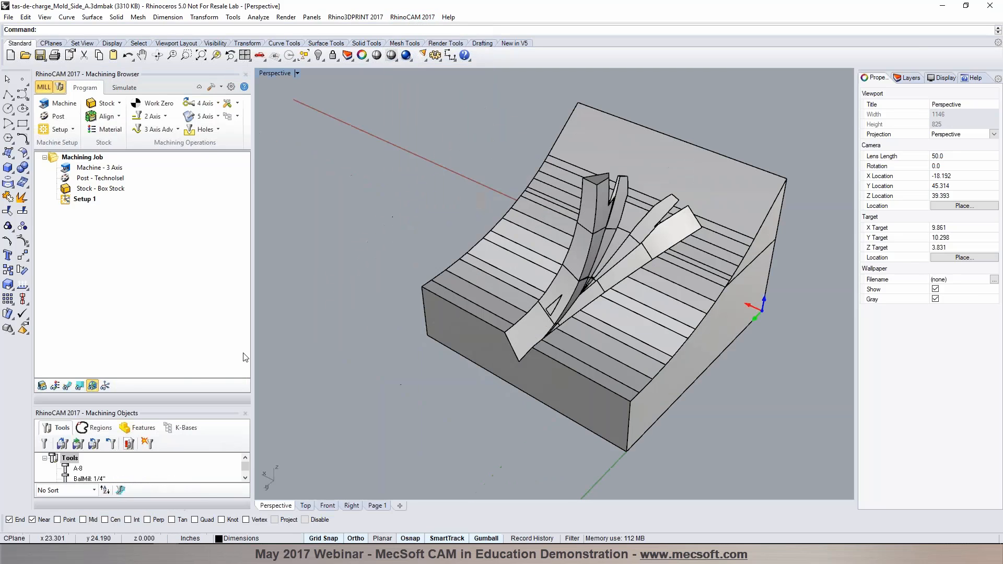
{"action": "left_click_drag", "start_coordinate": [150, 411], "coordinate": [151, 338]}
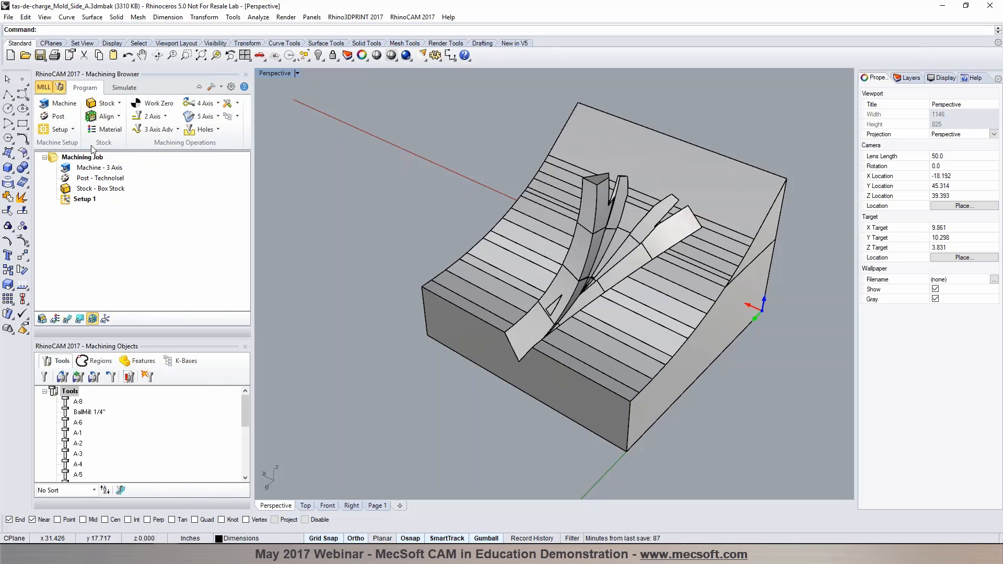
Accept the 3 Axis machine definition and the Technoisel post-processor with the .nc posted file extension
{"action": "left_click", "coordinate": [65, 104]}
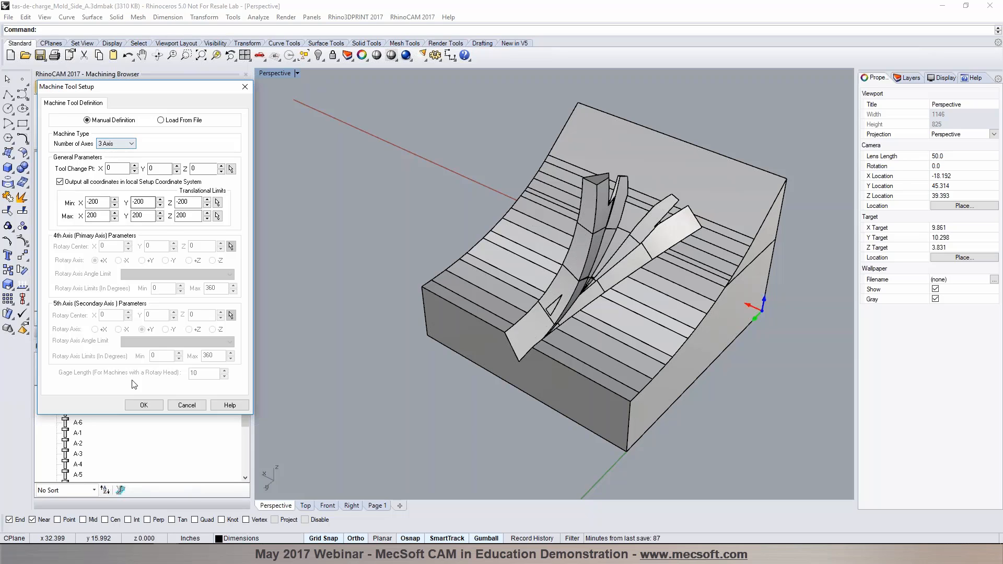
{"action": "left_click", "coordinate": [144, 405]}
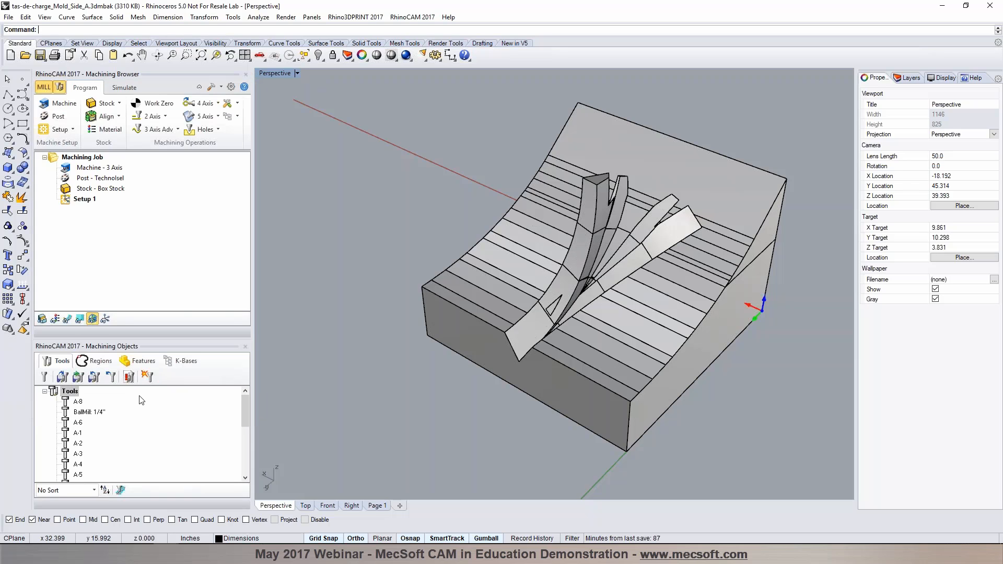
{"action": "left_click", "coordinate": [59, 116]}
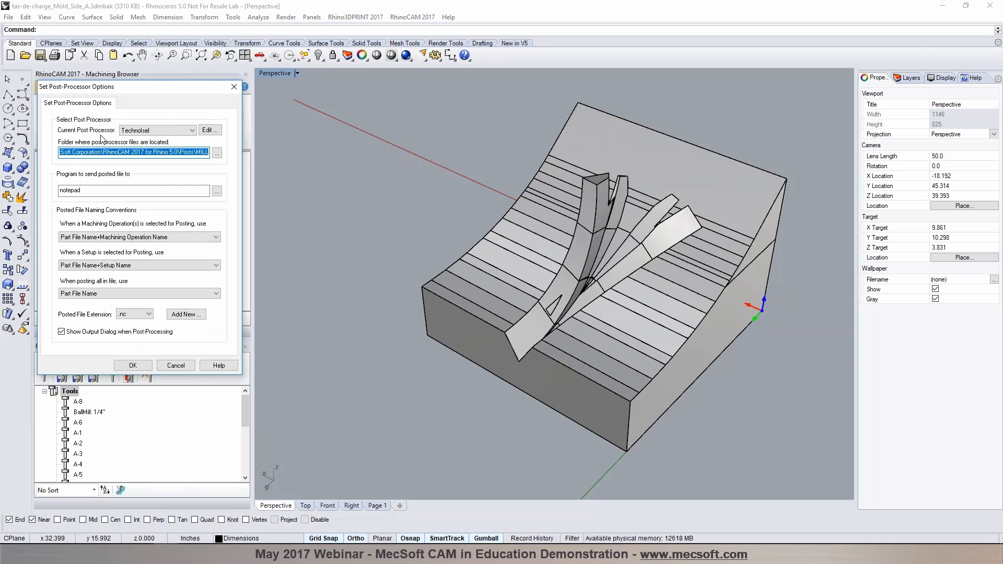
{"action": "left_click", "coordinate": [192, 131]}
{"action": "scroll", "coordinate": [193, 315], "scroll_direction": "down", "scroll_amount": 3}
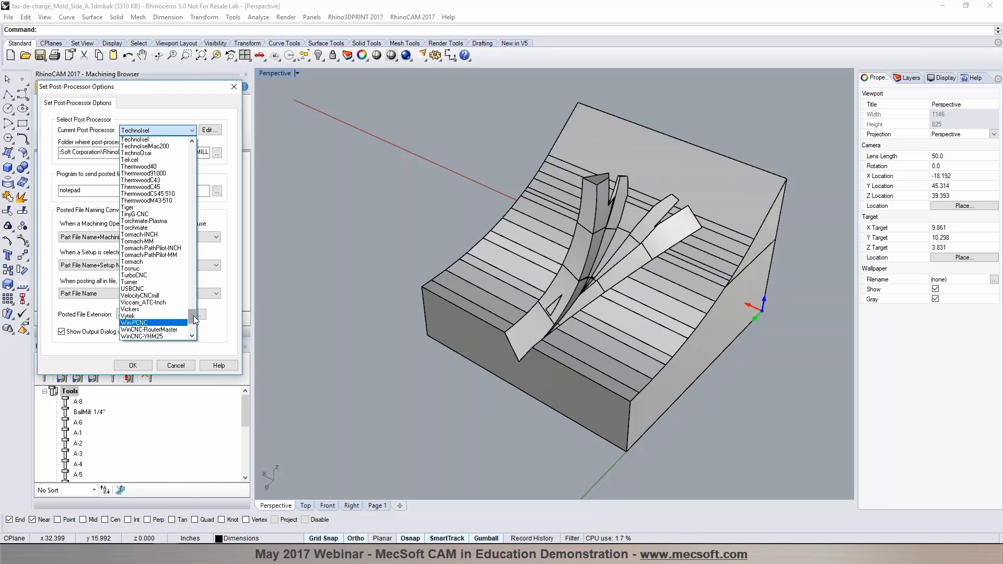
{"action": "left_click_drag", "start_coordinate": [193, 315], "coordinate": [191, 199]}
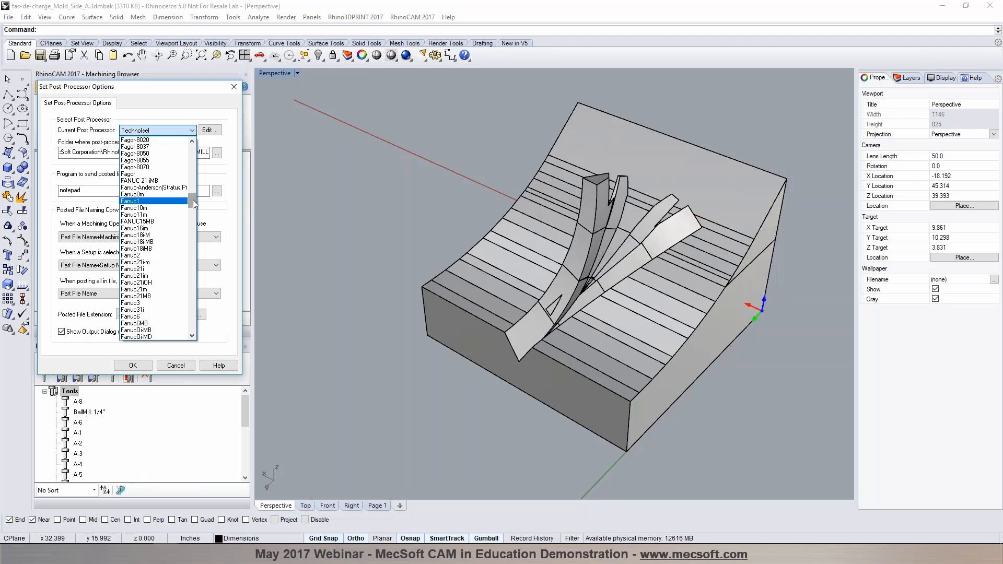
{"action": "left_click", "coordinate": [156, 103]}
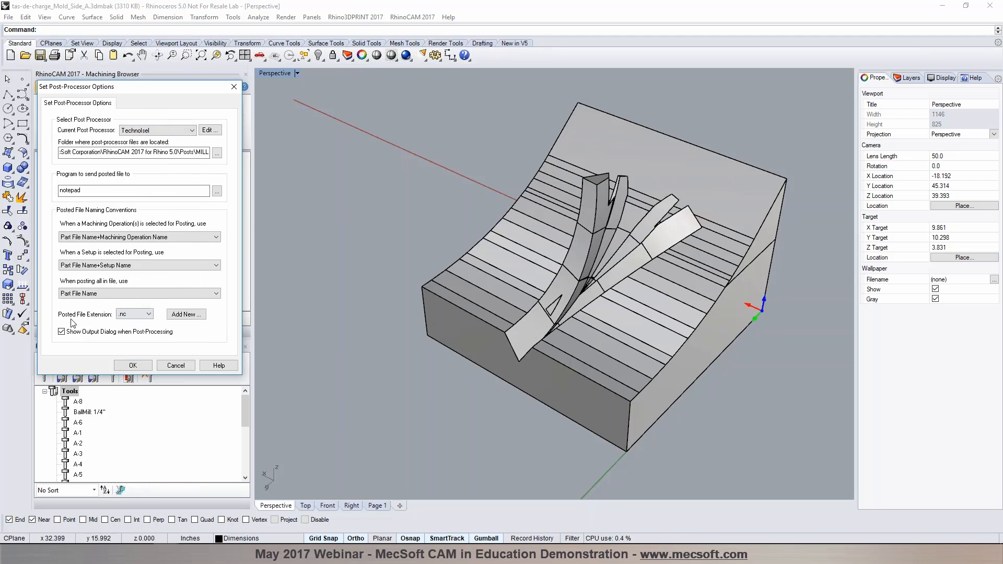
{"action": "left_click", "coordinate": [149, 314]}
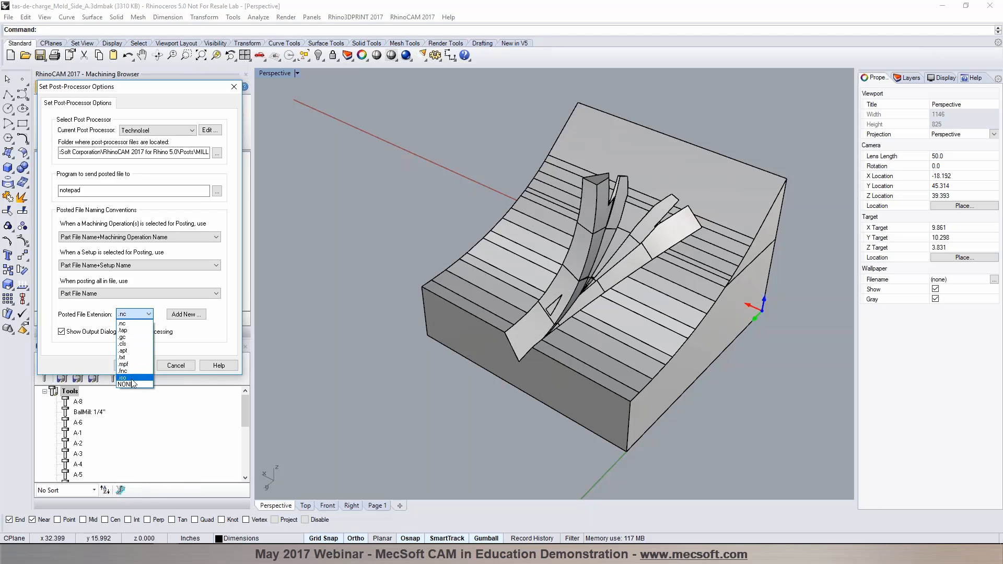
{"action": "left_click", "coordinate": [187, 318]}
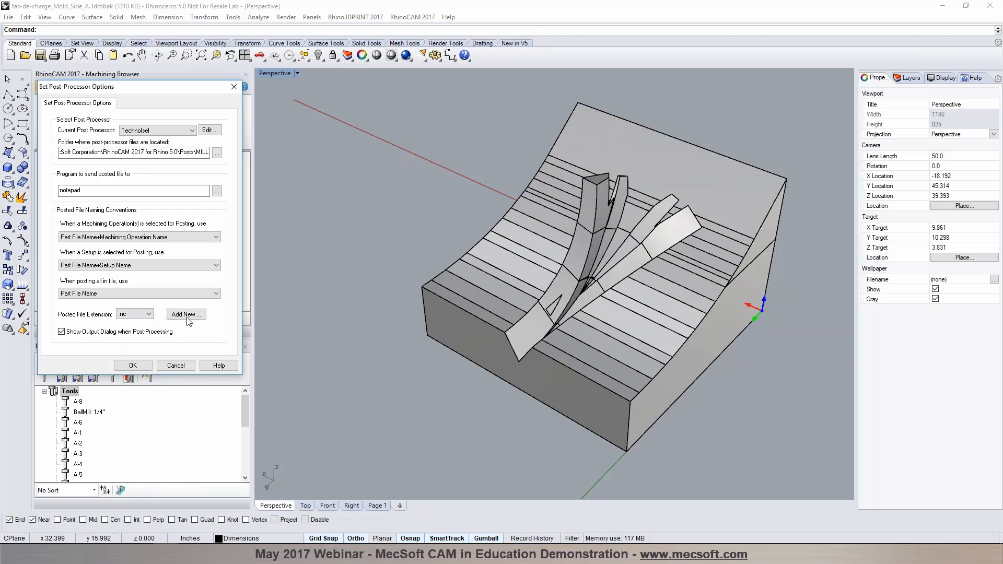
{"action": "left_click", "coordinate": [133, 365]}
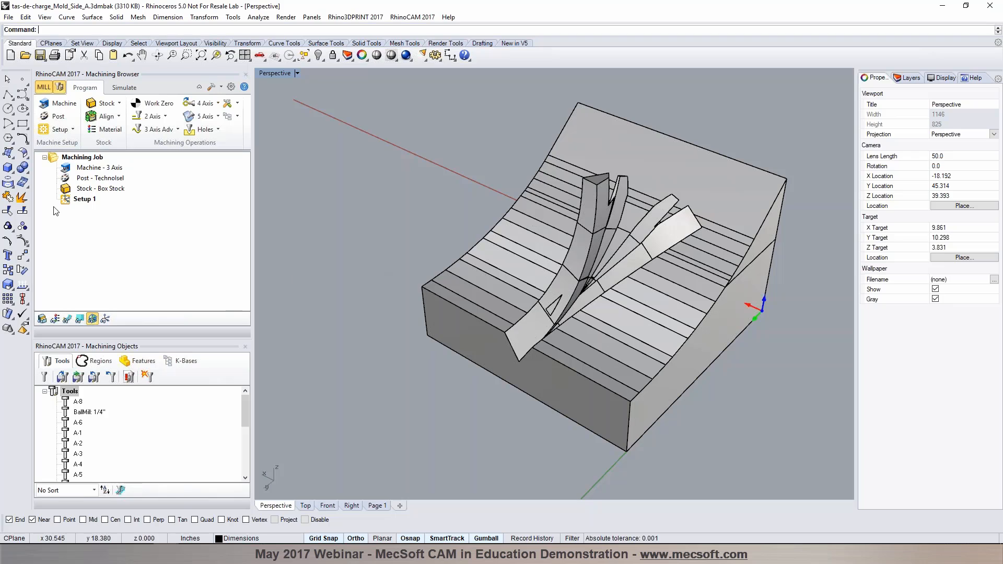
Show the machine coordinate system of Setup 1 and define a box stock copied from the model bounding box
{"action": "left_click", "coordinate": [68, 205]}
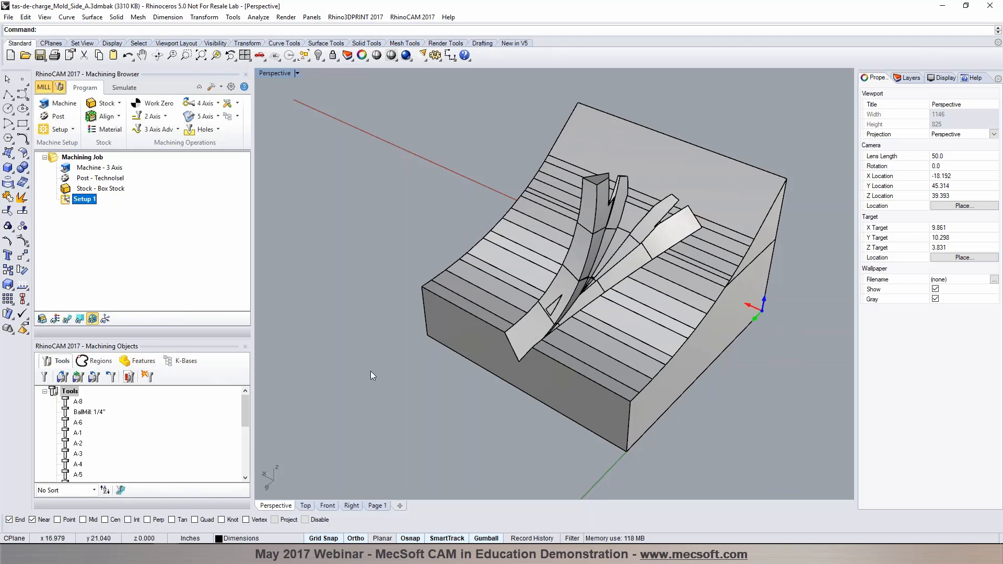
{"action": "left_click", "coordinate": [106, 321]}
{"action": "left_click", "coordinate": [118, 103]}
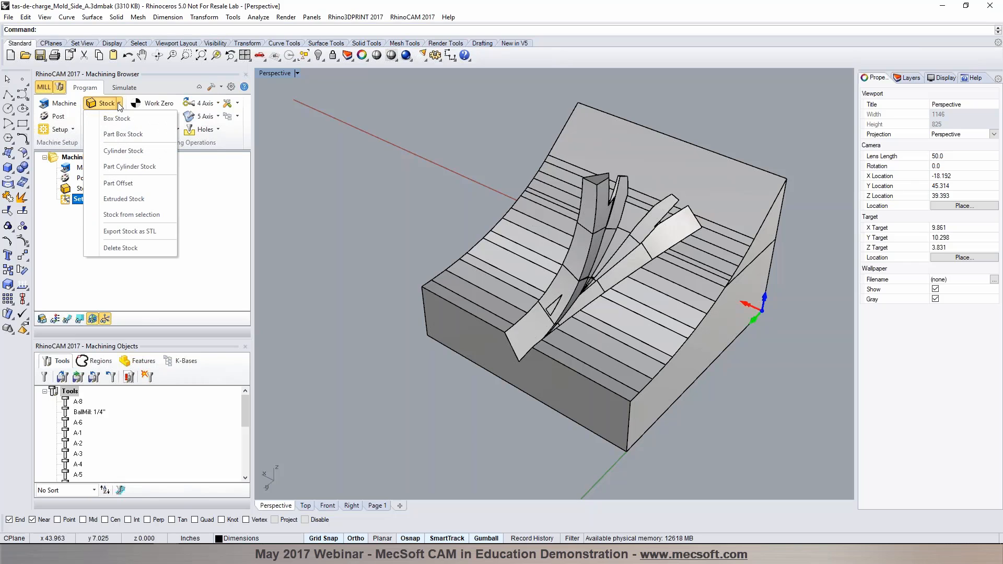
{"action": "left_click", "coordinate": [150, 123]}
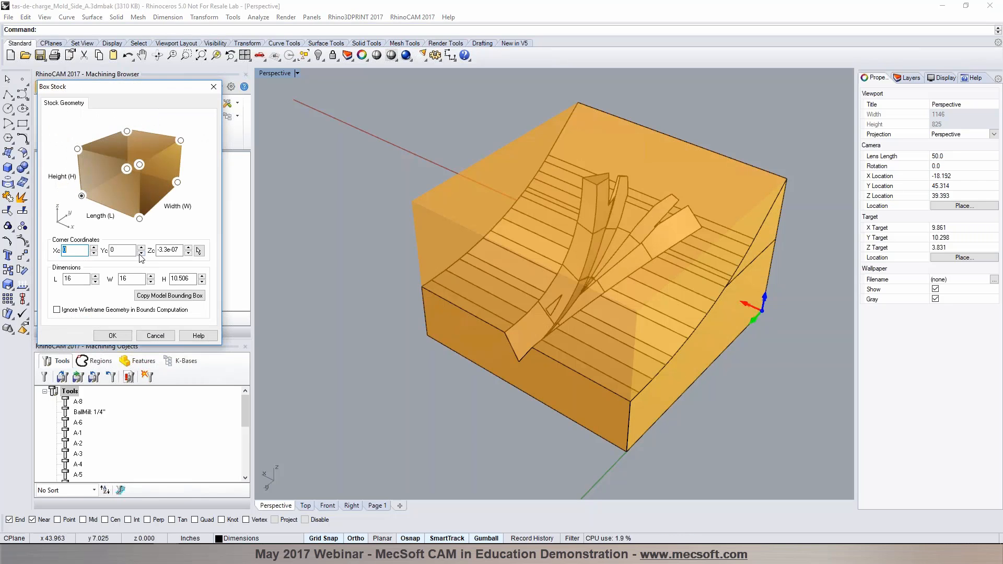
{"action": "left_click", "coordinate": [166, 295]}
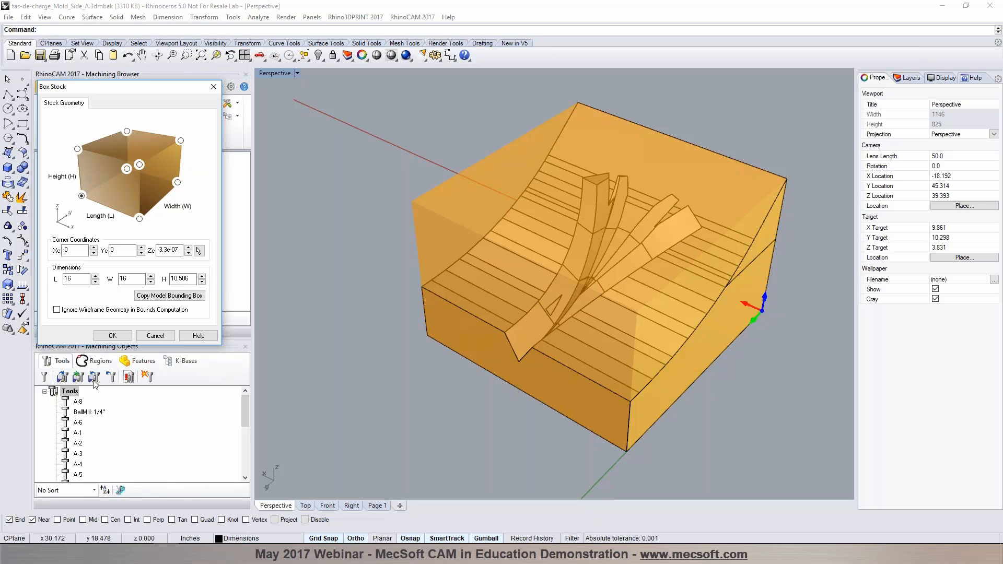
{"action": "left_click", "coordinate": [115, 335]}
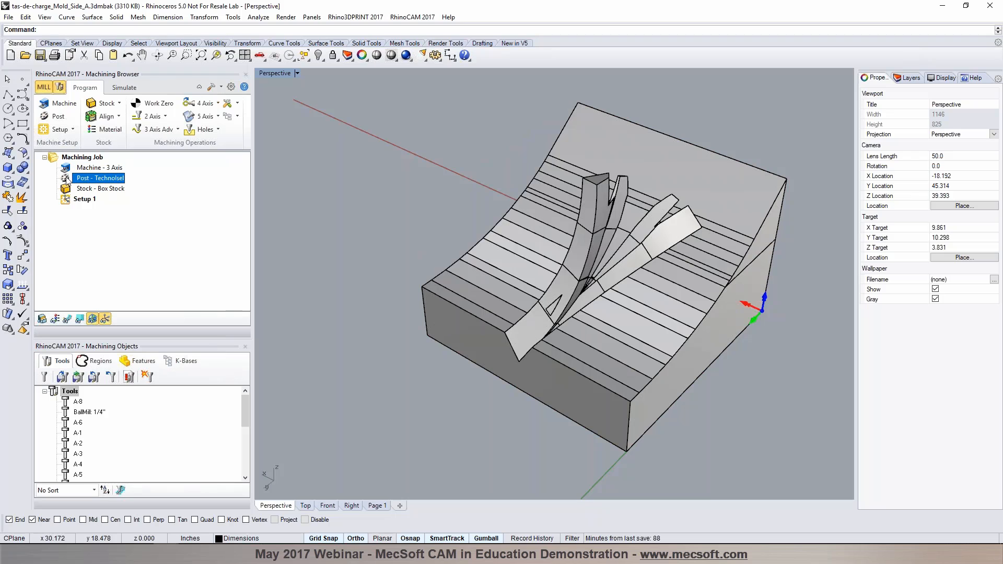
Start a 3-axis Horizontal Roughing operation under Setup 1 and choose the 0.75-diameter tool A-8
{"action": "left_click", "coordinate": [65, 200]}
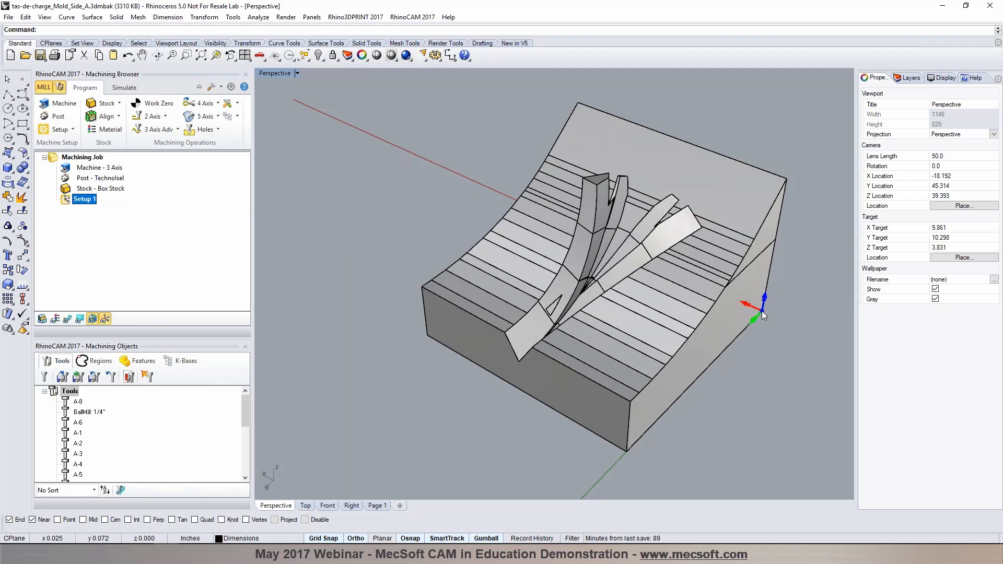
{"action": "left_click", "coordinate": [175, 132]}
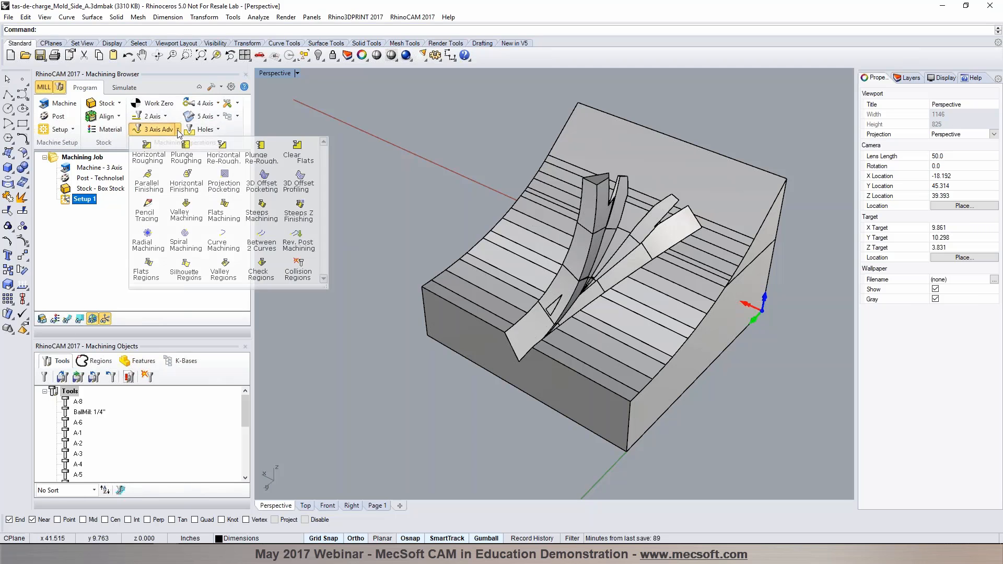
{"action": "left_click", "coordinate": [157, 169]}
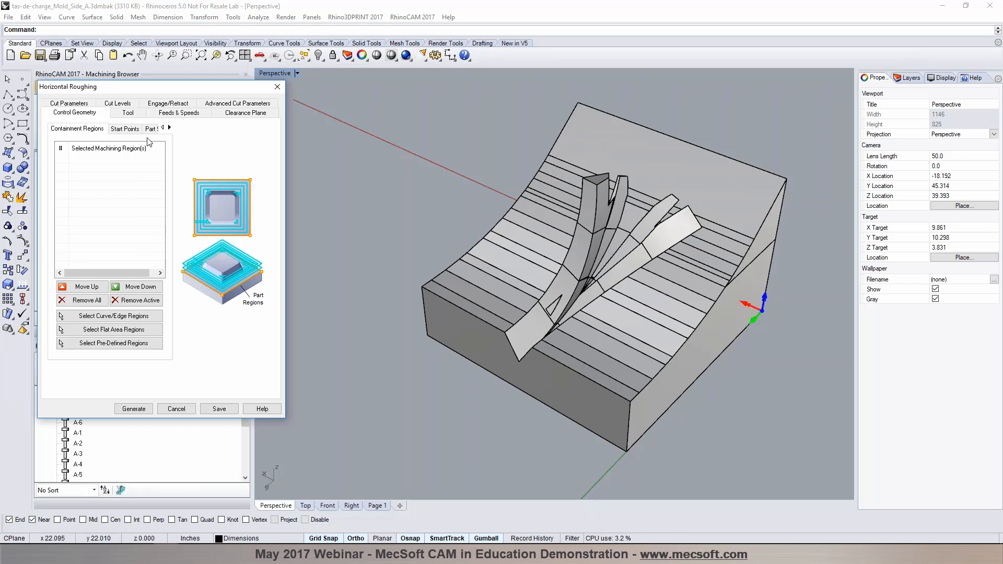
{"action": "left_click", "coordinate": [132, 113]}
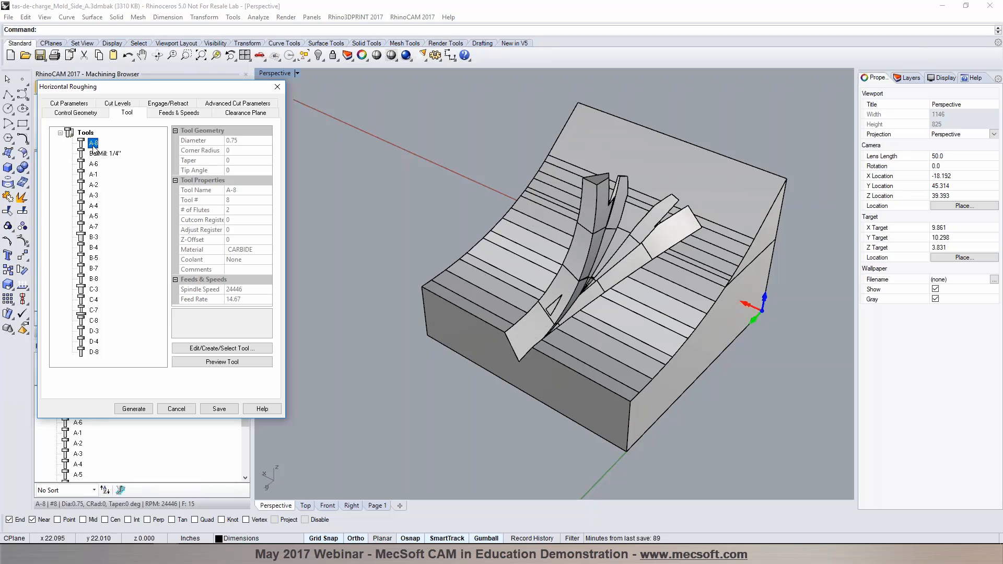
Review the roughing operation's feeds and speeds and its automatic clearance plane above the part
{"action": "left_click", "coordinate": [192, 116]}
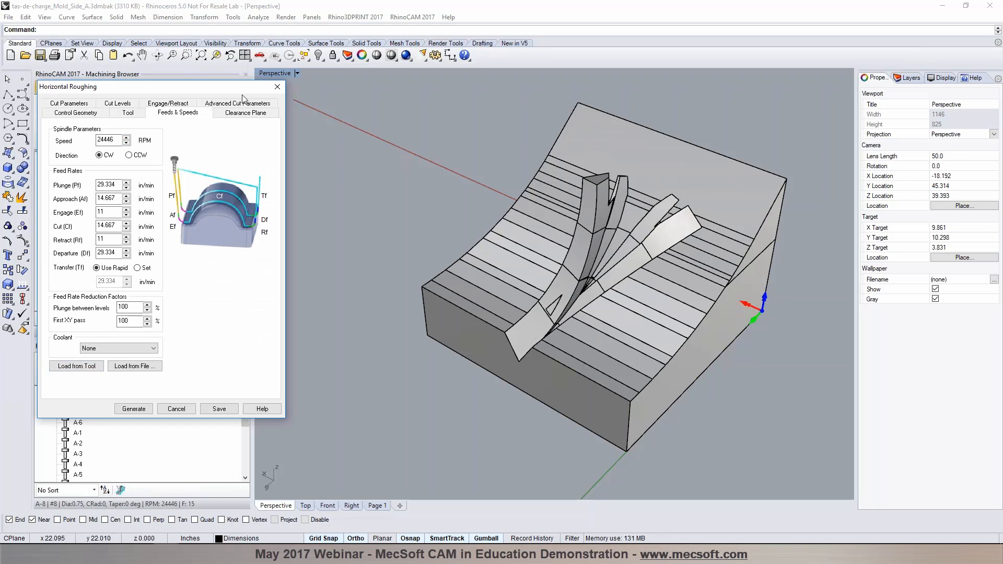
{"action": "left_click", "coordinate": [241, 114]}
{"action": "right_click_drag", "start_coordinate": [485, 268], "coordinate": [597, 334]}
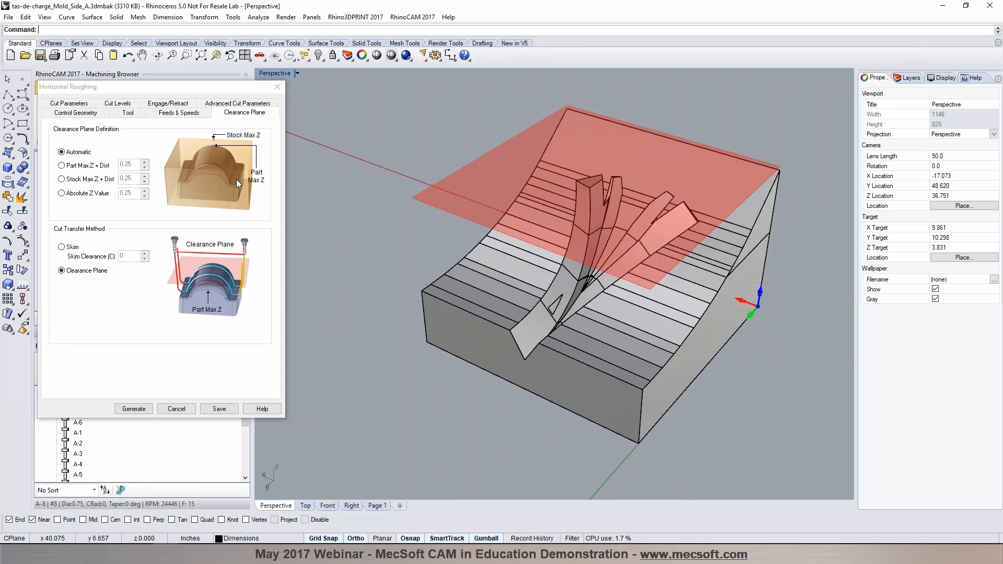
Set the roughing stepover to 40% of the tool diameter, use a 50% stepdown, and generate the toolpath
{"action": "left_click", "coordinate": [71, 104]}
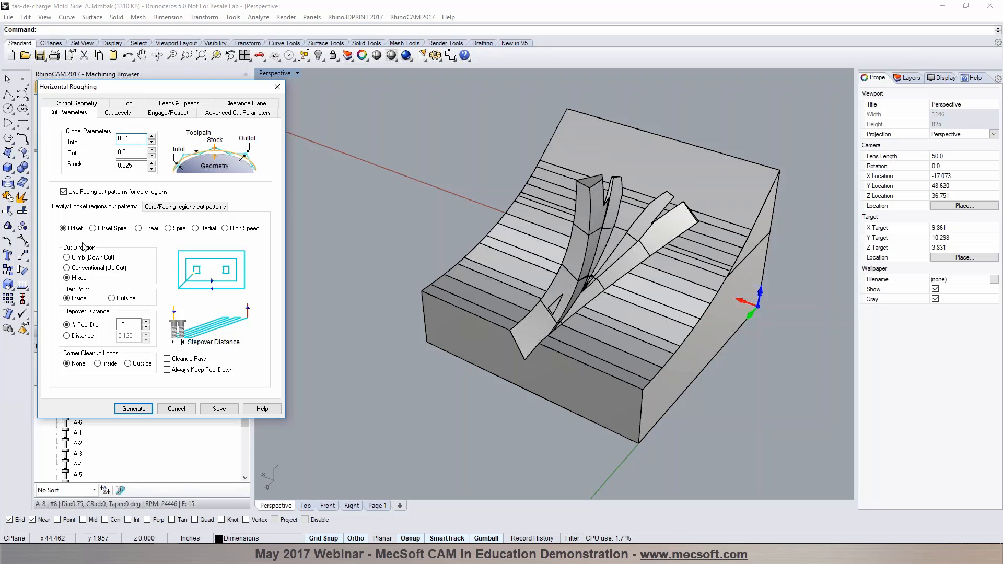
{"action": "left_click", "coordinate": [189, 209]}
{"action": "left_click", "coordinate": [82, 210]}
{"action": "double_click", "coordinate": [122, 323]}
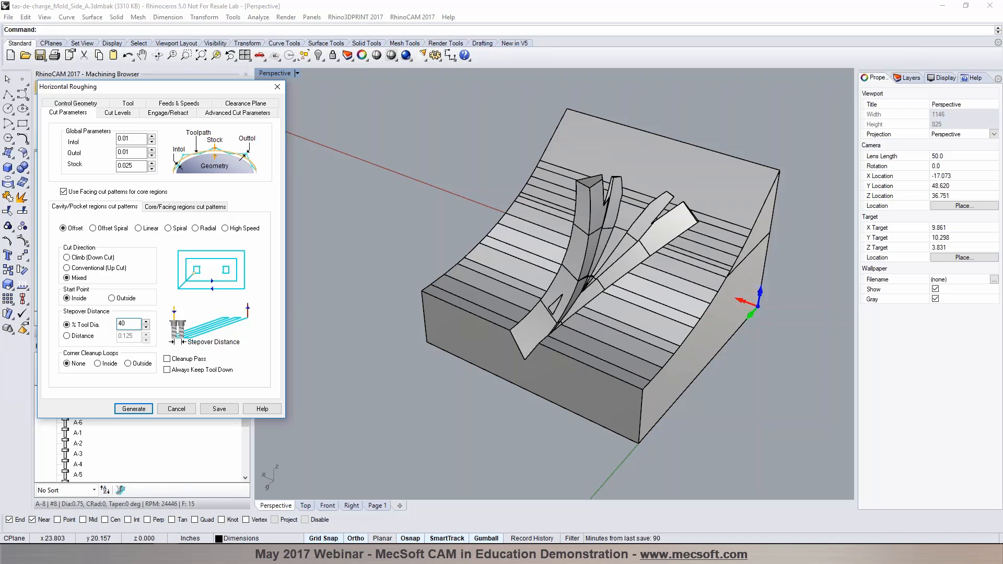
{"action": "left_click", "coordinate": [117, 112]}
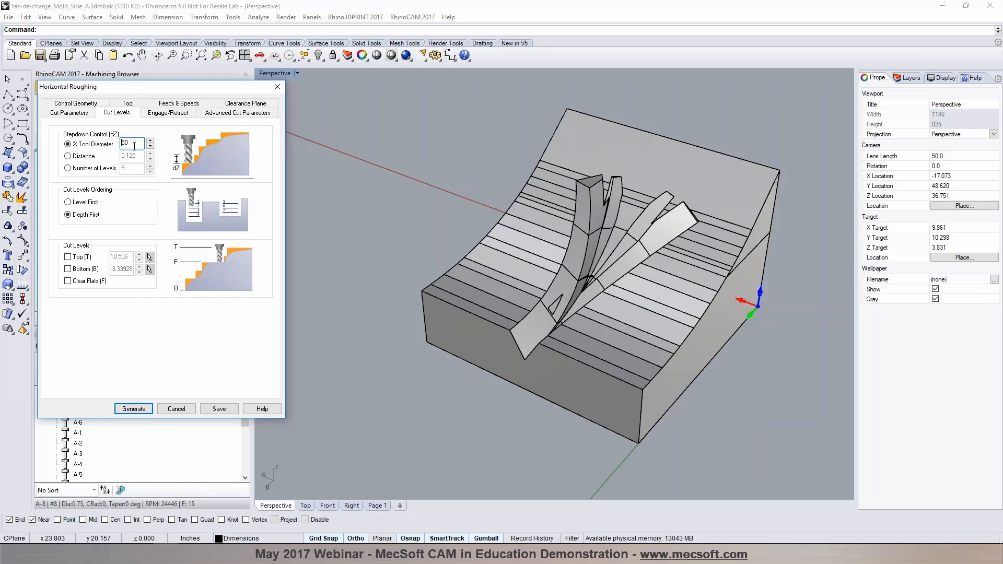
{"action": "left_click", "coordinate": [134, 409]}
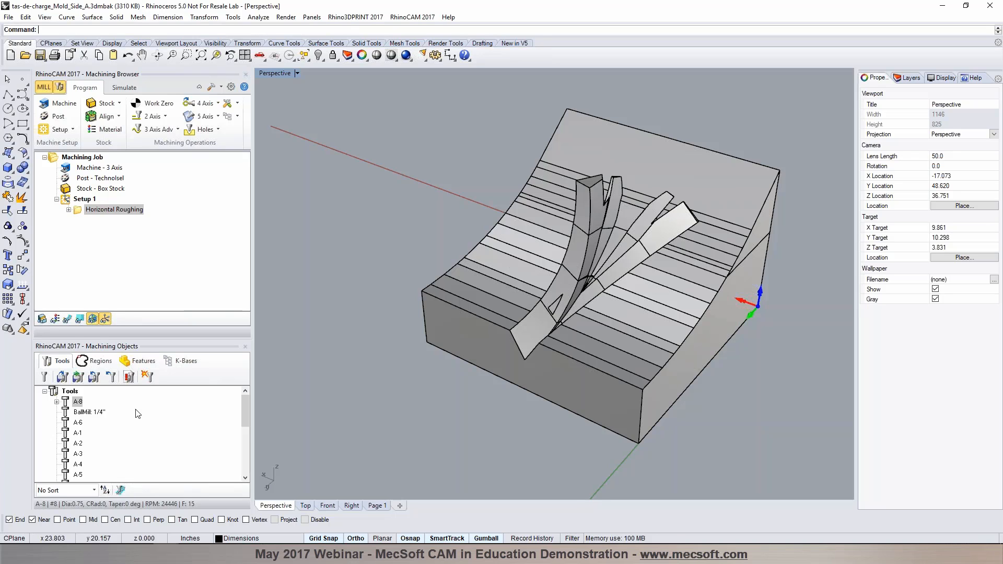
Display the Horizontal Roughing toolpath over the mold model
{"action": "left_click", "coordinate": [79, 211]}
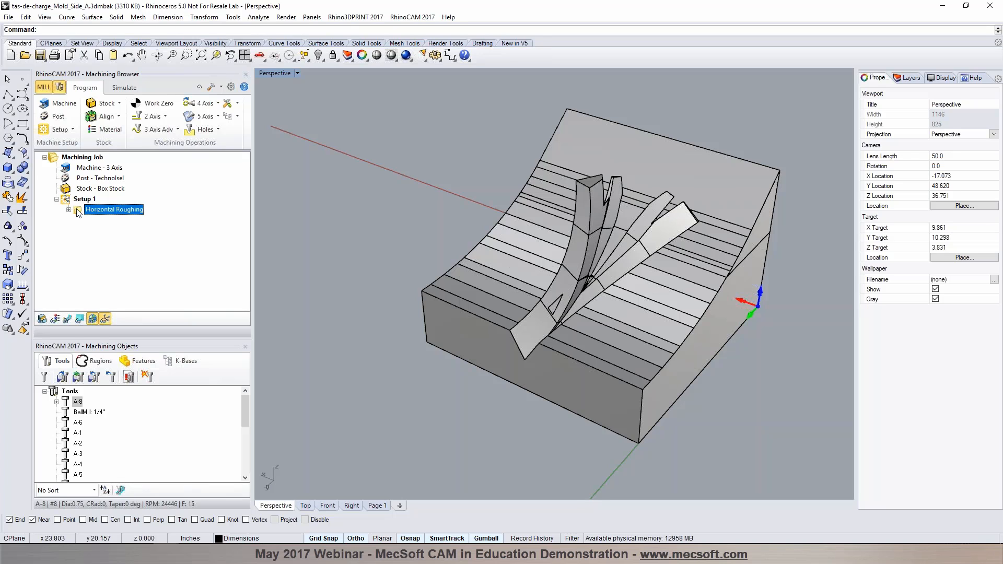
{"action": "left_click", "coordinate": [68, 319]}
{"action": "right_click_drag", "start_coordinate": [660, 329], "coordinate": [680, 340]}
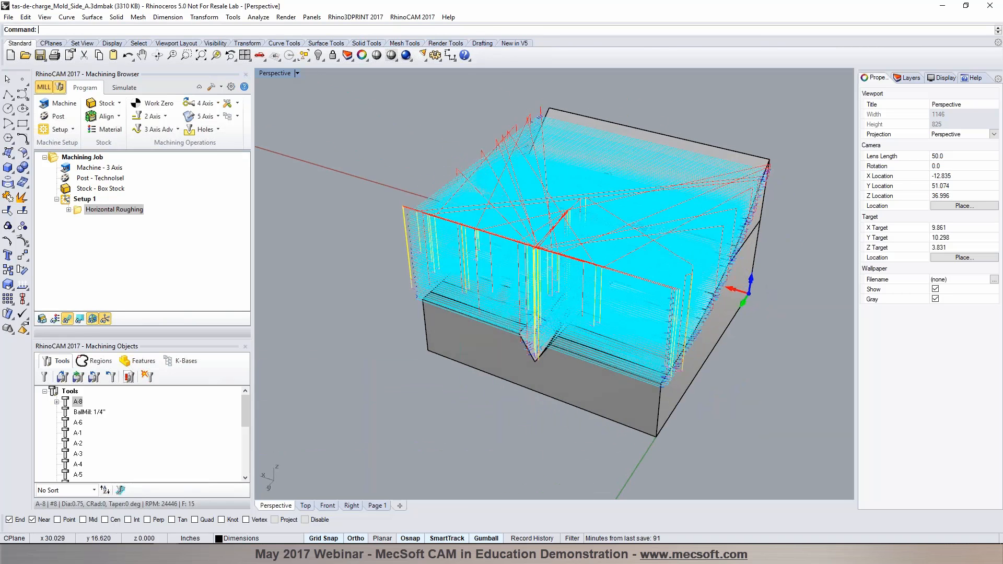
Step through the roughing toolpath one Z level at a time, from level 1 down to level 18
{"action": "left_click", "coordinate": [92, 318]}
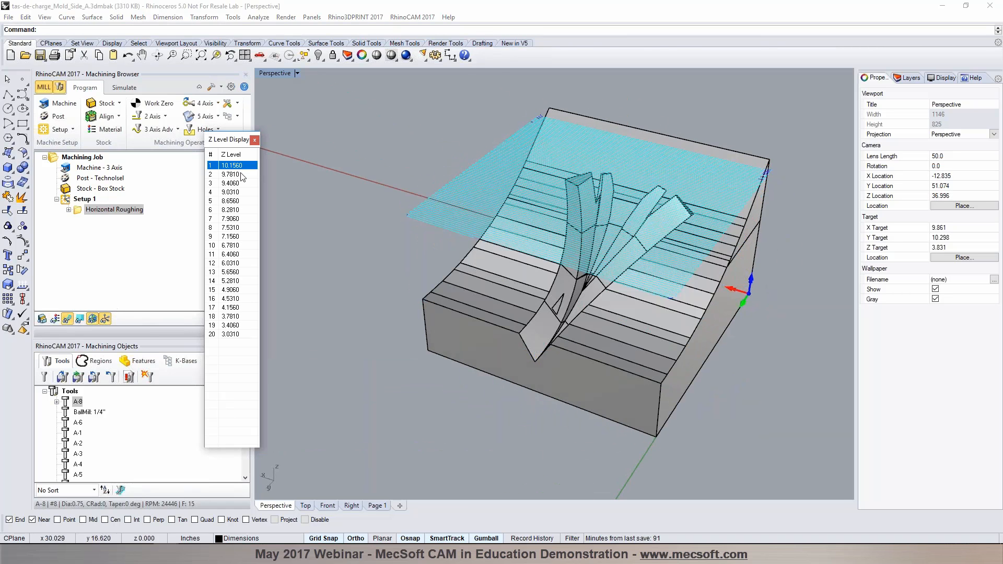
{"action": "key", "text": "Down"}
{"action": "key", "text": "Down"}
{"action": "key", "text": "Down"}
{"action": "key", "text": "Down"}
{"action": "key", "text": "Down"}
{"action": "key", "text": "Down"}
{"action": "key", "text": "Down"}
{"action": "key", "text": "Down"}
{"action": "key", "text": "Down"}
{"action": "key", "text": "Down"}
{"action": "key", "text": "Down"}
{"action": "key", "text": "Down"}
{"action": "key", "text": "Down"}
{"action": "key", "text": "Down"}
{"action": "key", "text": "Down"}
{"action": "key", "text": "Down"}
{"action": "key", "text": "Down"}
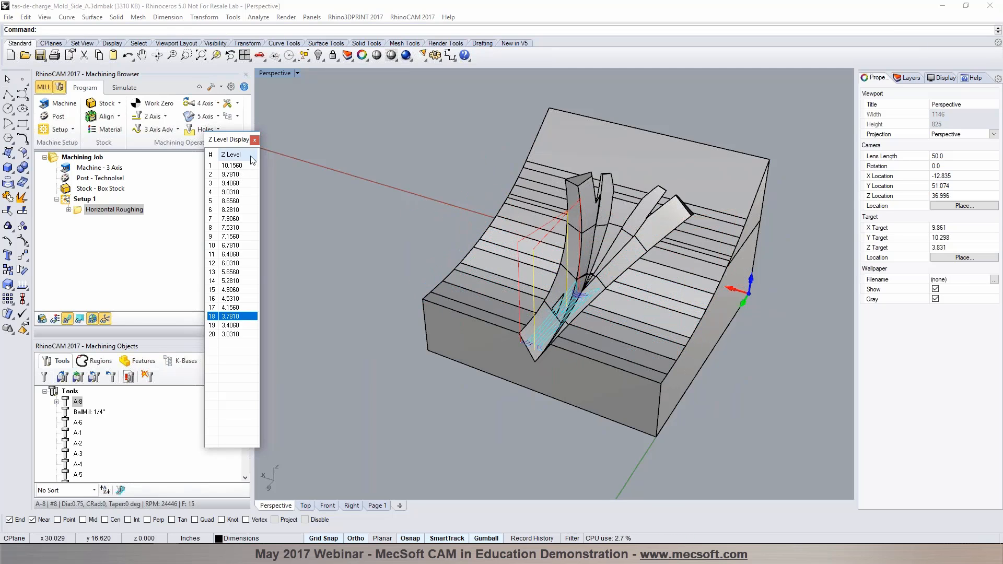
{"action": "left_click", "coordinate": [254, 139]}
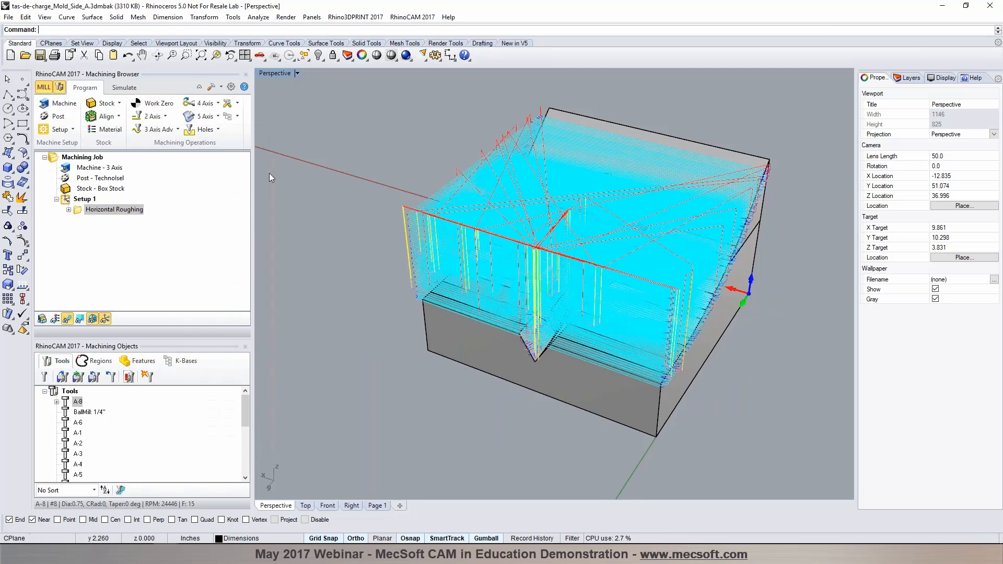
Run the material removal simulation of the Horizontal Roughing operation on the box stock
{"action": "left_click", "coordinate": [129, 90]}
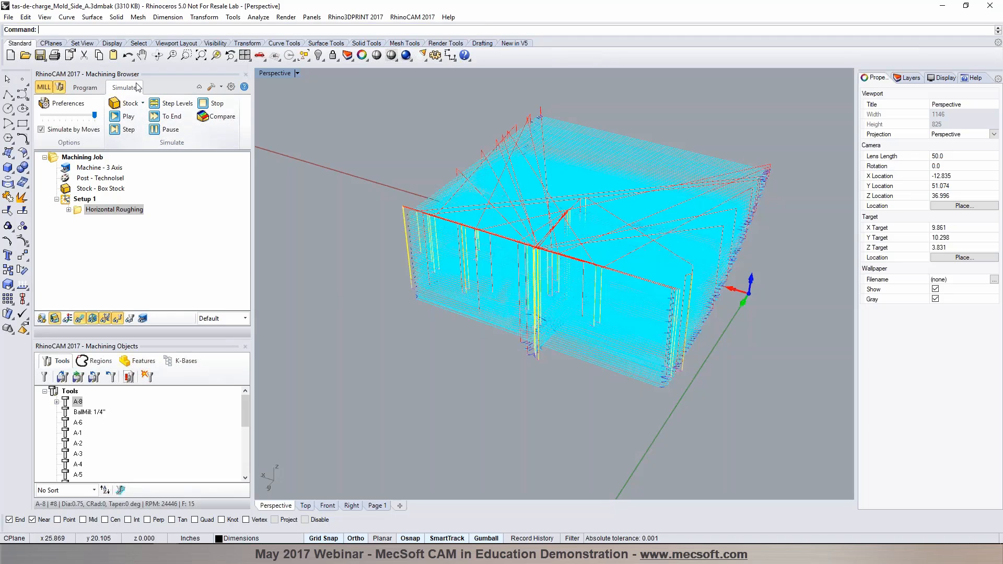
{"action": "left_click", "coordinate": [78, 211]}
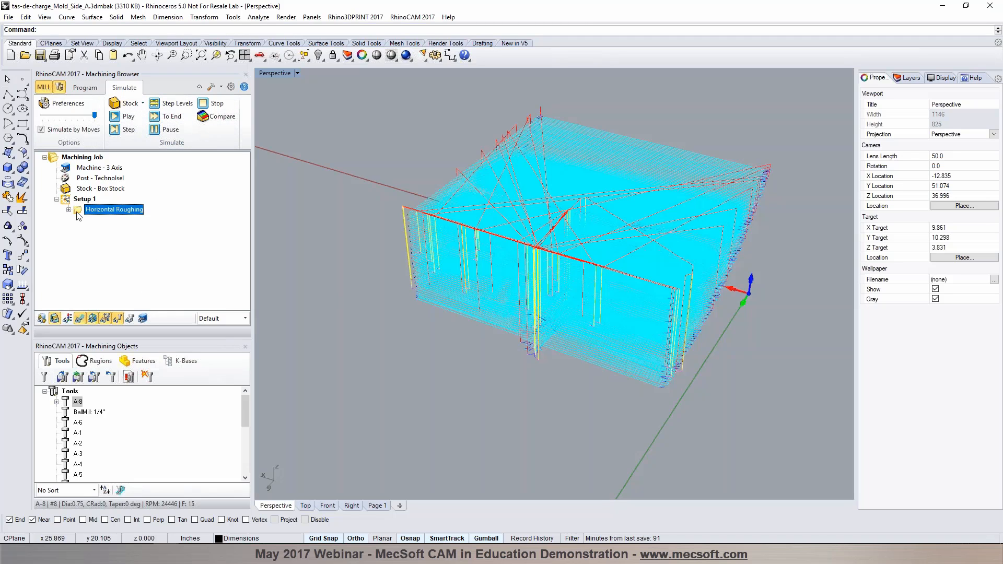
{"action": "left_click", "coordinate": [128, 116]}
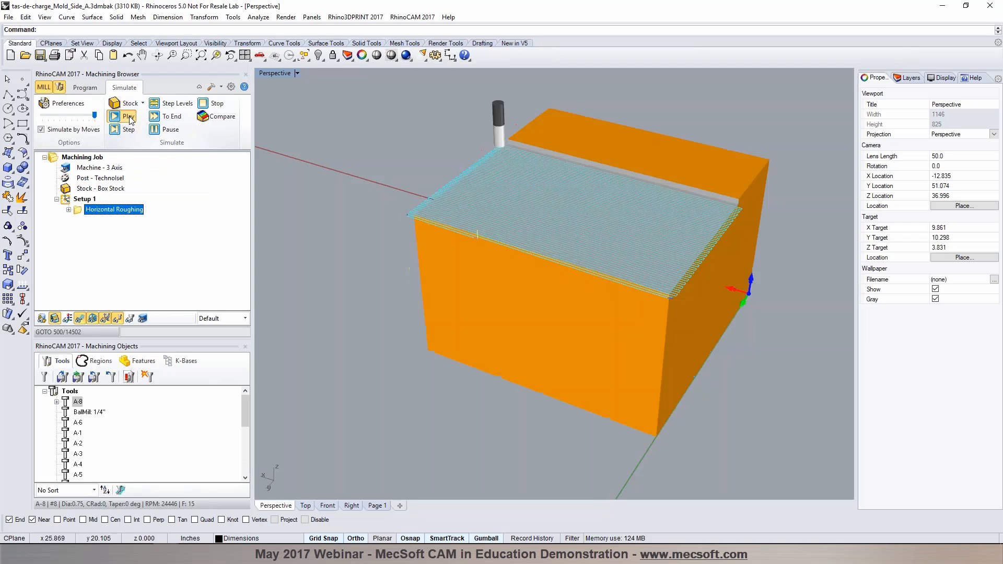
Hide the toolpath display and inspect the roughed stock of the mold from a closer angle
{"action": "left_click", "coordinate": [80, 319]}
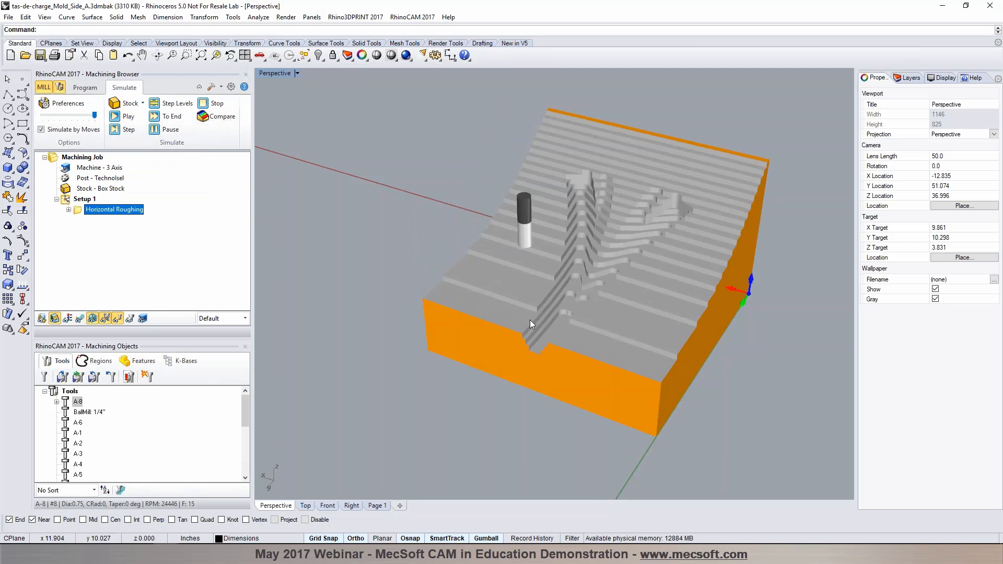
{"action": "right_click_drag", "start_coordinate": [530, 320], "coordinate": [658, 246]}
{"action": "scroll", "coordinate": [745, 293], "scroll_direction": "up", "scroll_amount": 2}
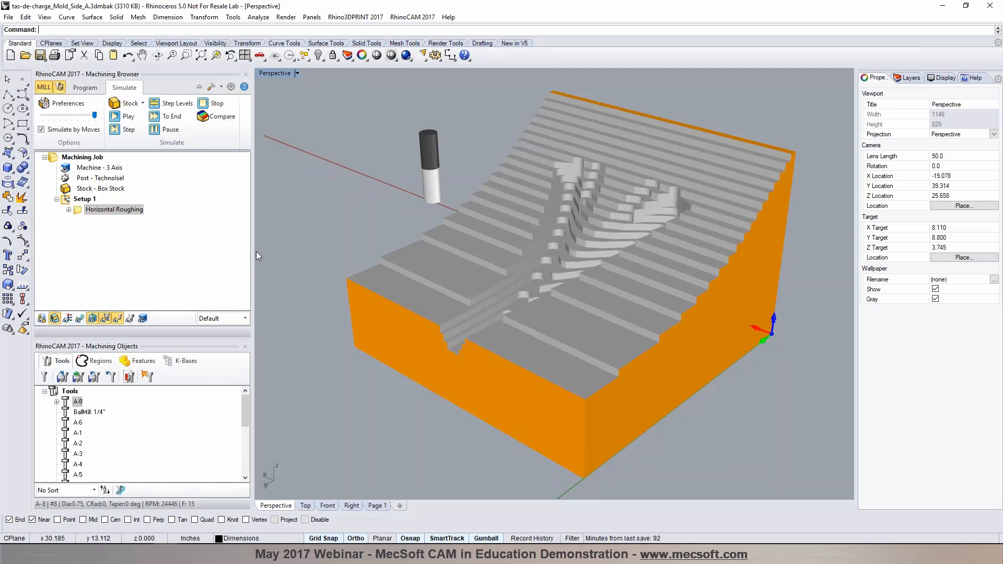
Add a 3-axis Parallel Finishing operation after Horizontal Roughing and assign it the BallMill 1/4" tool
{"action": "left_click", "coordinate": [90, 90]}
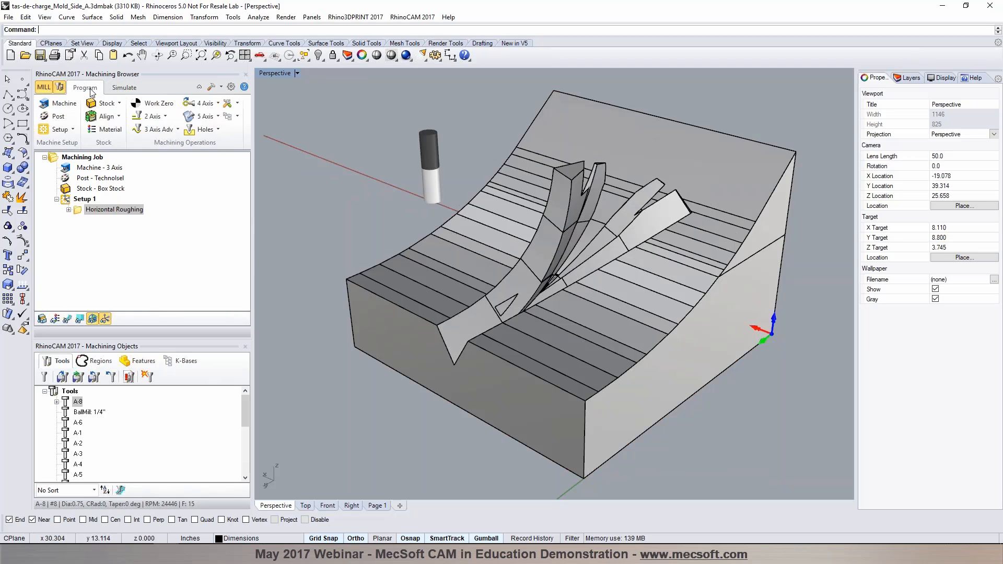
{"action": "left_click", "coordinate": [76, 212]}
{"action": "left_click", "coordinate": [178, 130]}
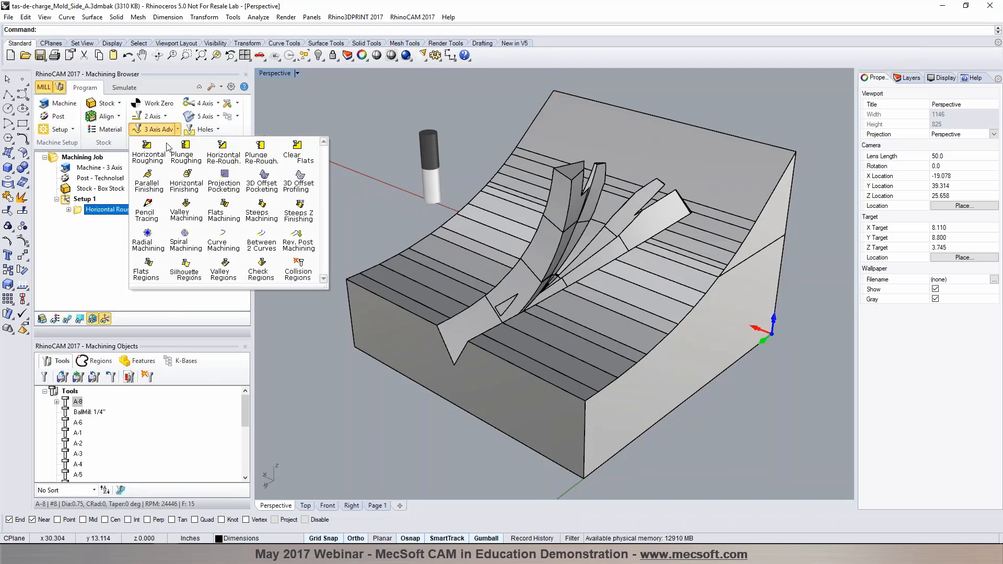
{"action": "left_click", "coordinate": [148, 185]}
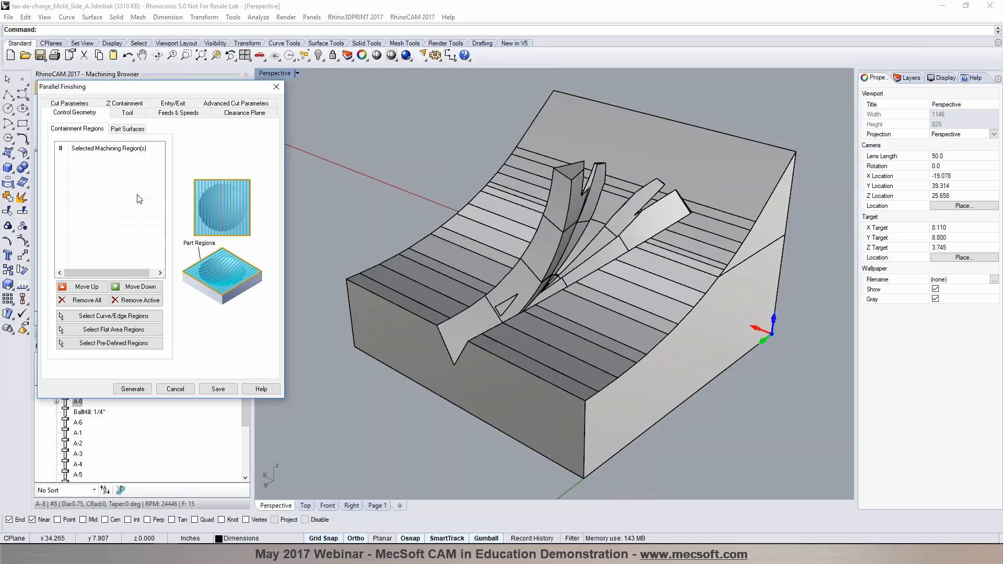
{"action": "left_click", "coordinate": [129, 112]}
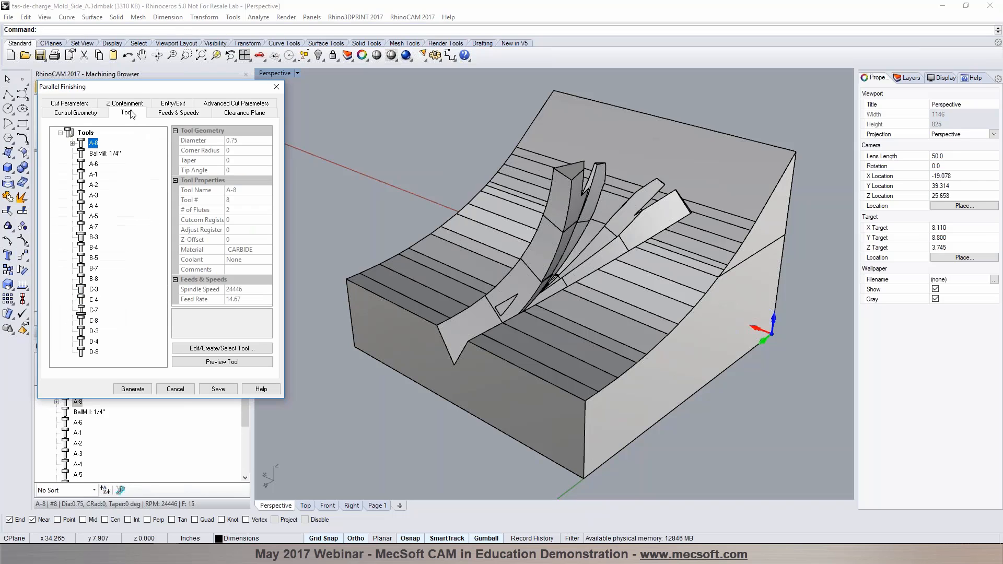
{"action": "left_click", "coordinate": [104, 153]}
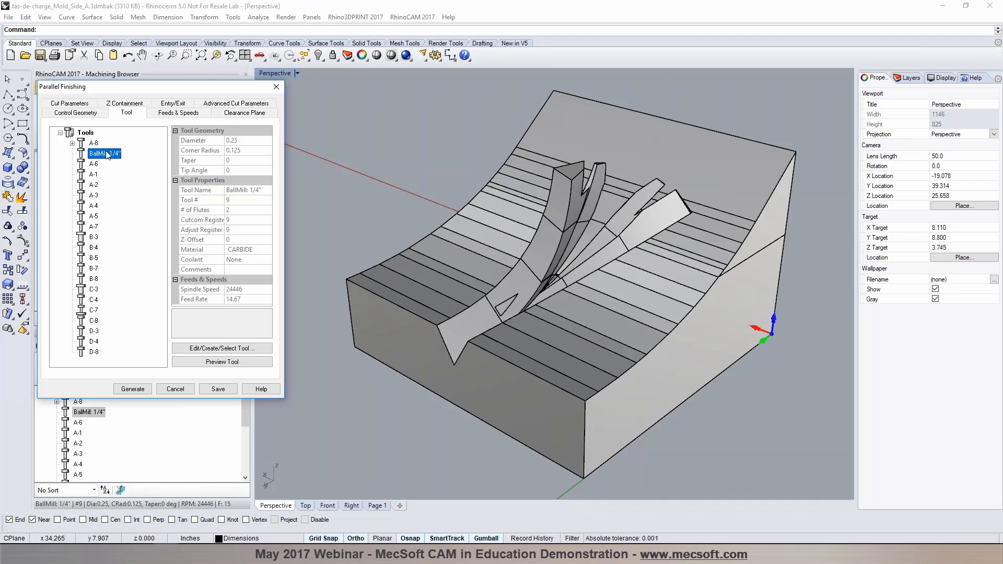
Review the finishing feeds and clearance plane, keep the stock allowance at 0, and set the stepover to 20% of the tool diameter
{"action": "left_click", "coordinate": [174, 115]}
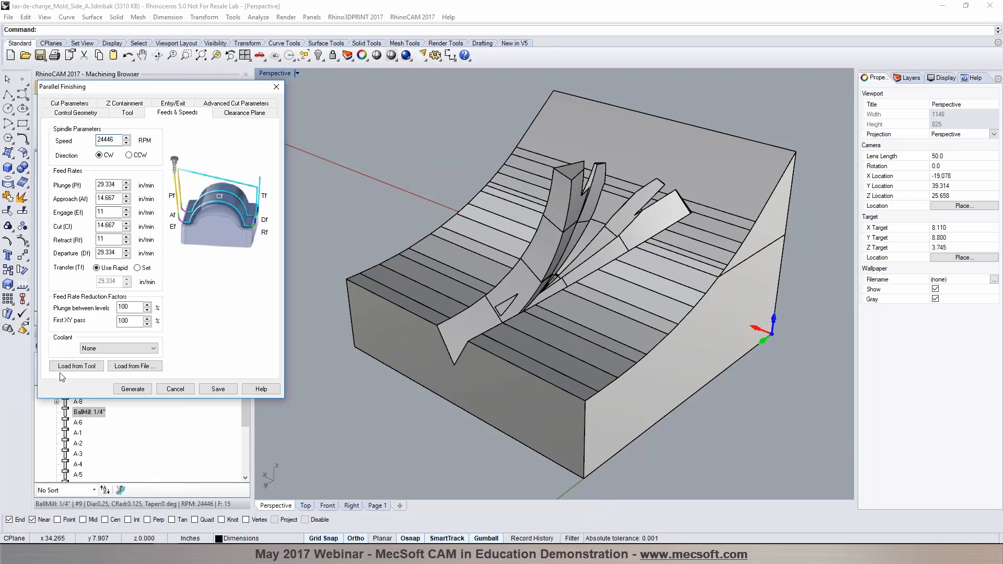
{"action": "left_click", "coordinate": [245, 113]}
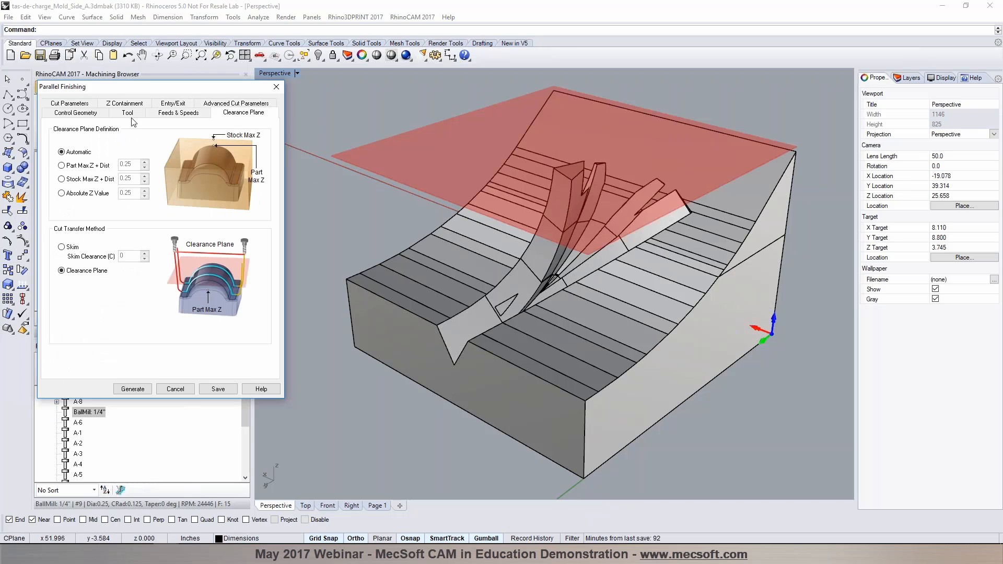
{"action": "left_click", "coordinate": [65, 104]}
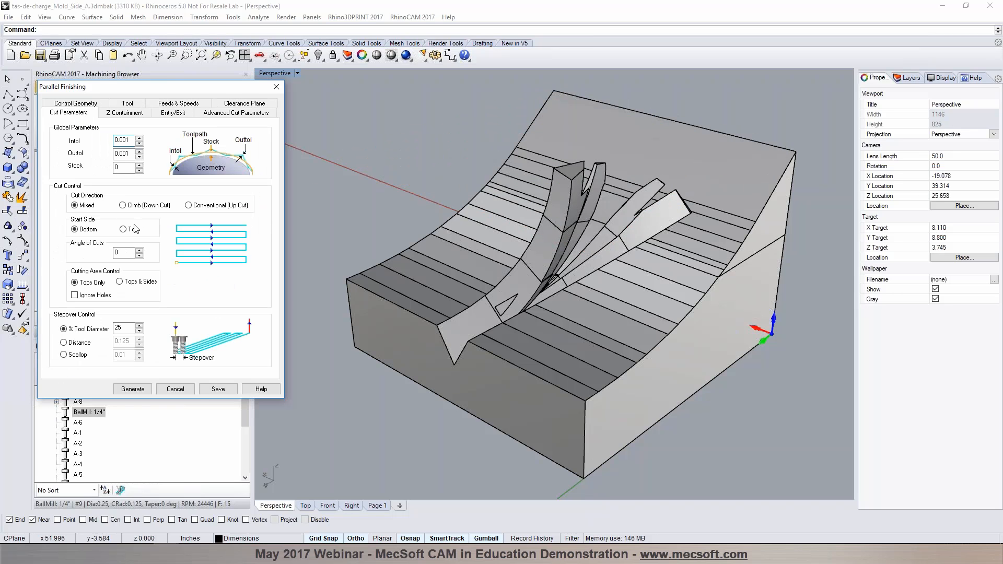
{"action": "double_click", "coordinate": [128, 167]}
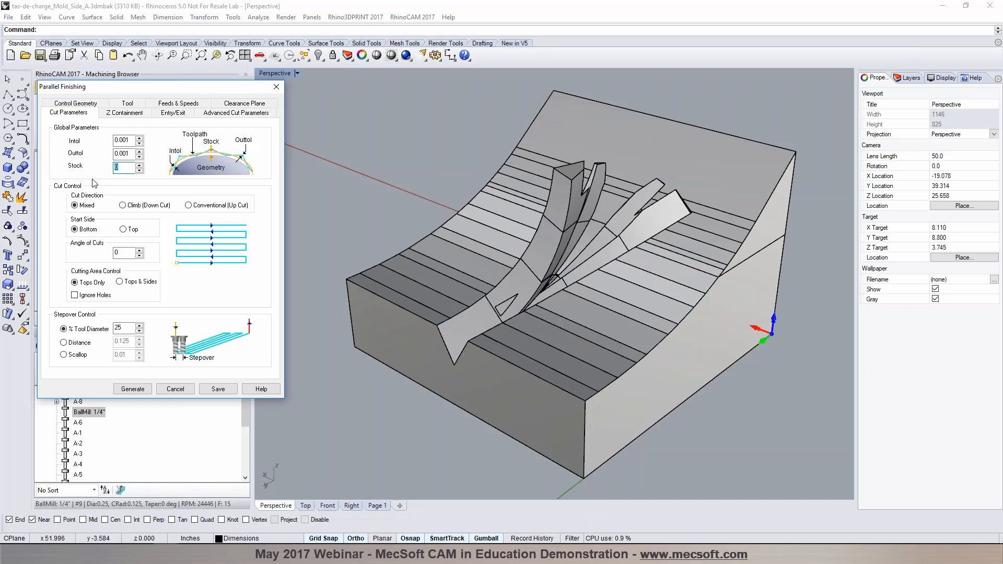
{"action": "double_click", "coordinate": [128, 329]}
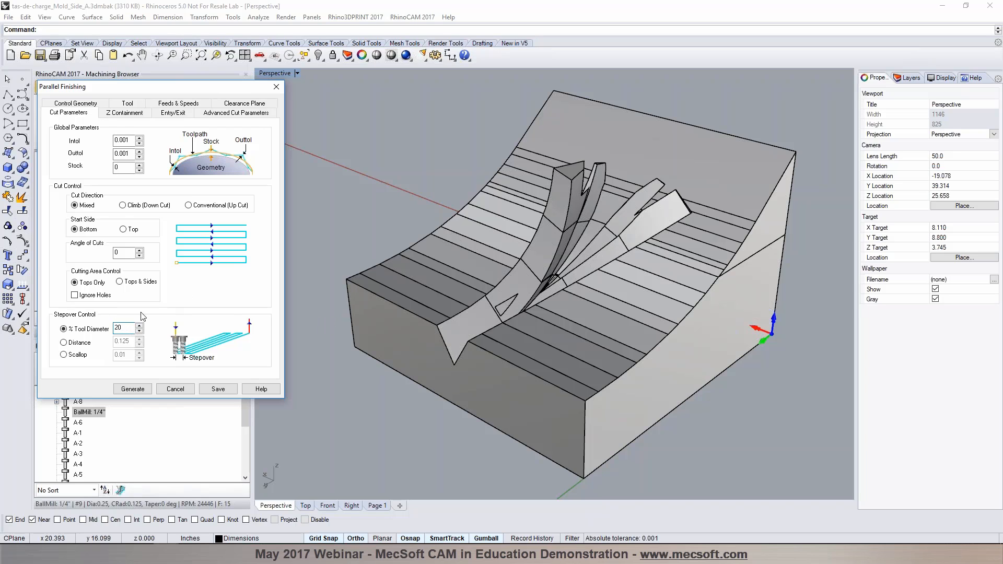
Keep the default Z containment, entry/exit and advanced cut settings, and generate the Parallel Finishing toolpath
{"action": "left_click", "coordinate": [126, 113]}
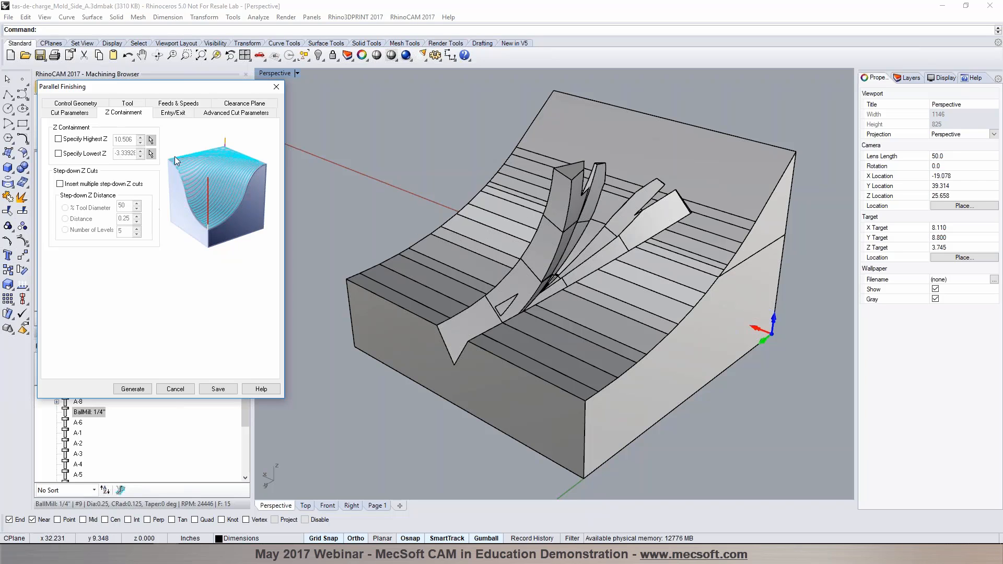
{"action": "left_click", "coordinate": [173, 113]}
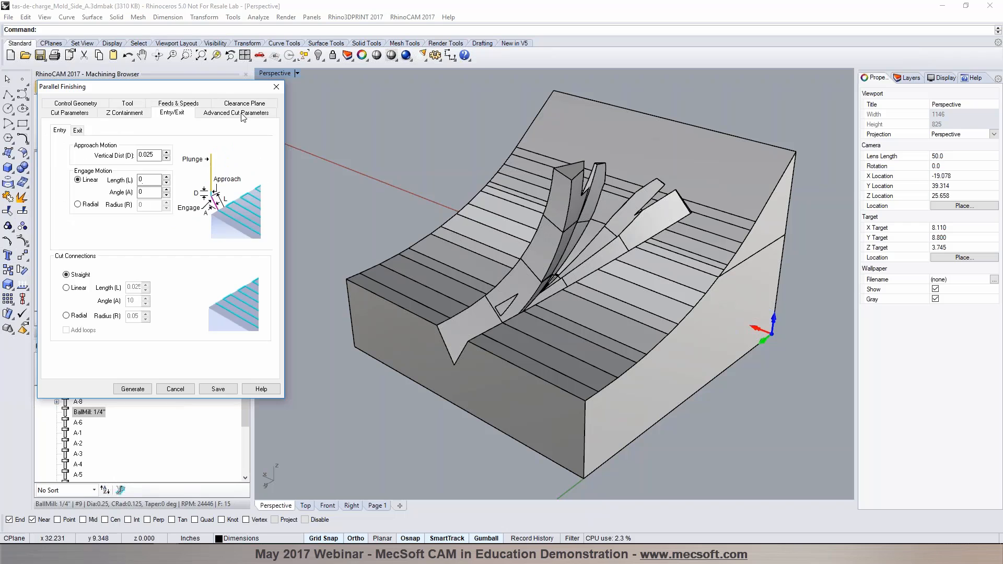
{"action": "left_click", "coordinate": [236, 113]}
{"action": "left_click", "coordinate": [132, 389]}
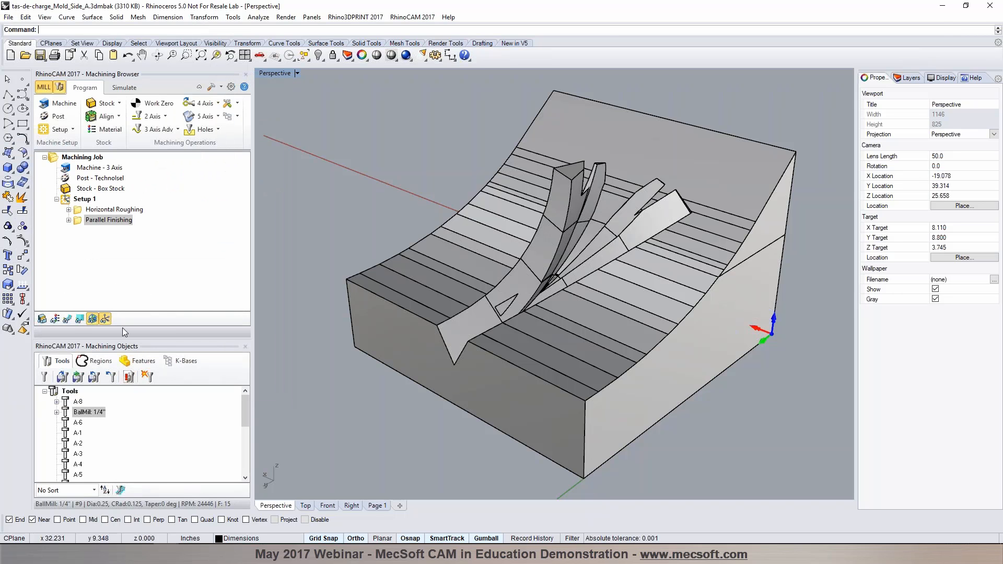
Display the Parallel Finishing toolpath over the mold and examine its passes up close
{"action": "left_click", "coordinate": [67, 319]}
{"action": "right_click_drag", "start_coordinate": [597, 294], "coordinate": [598, 310]}
{"action": "scroll", "coordinate": [598, 309], "scroll_direction": "up", "scroll_amount": 4}
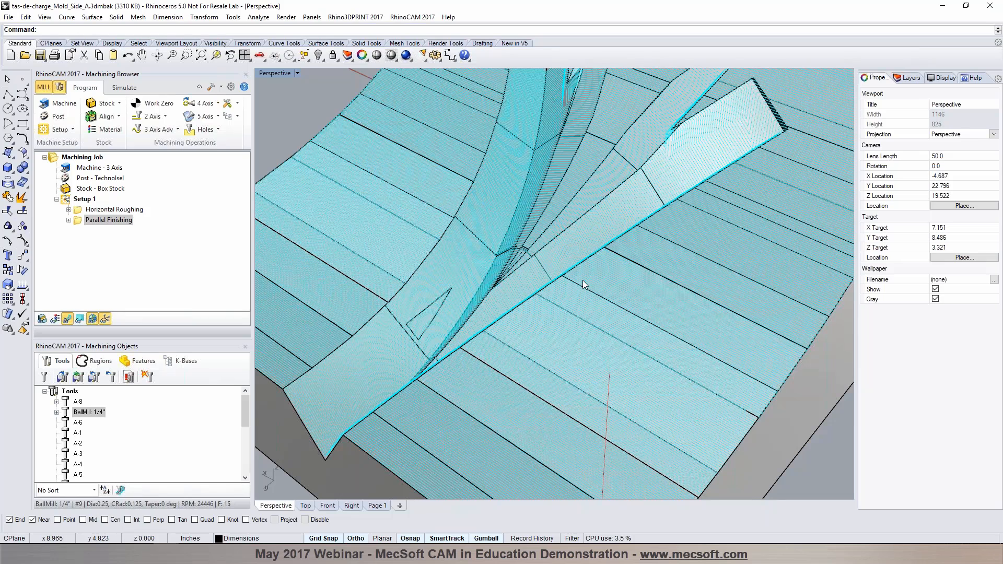
{"action": "scroll", "coordinate": [582, 280], "scroll_direction": "down", "scroll_amount": 4}
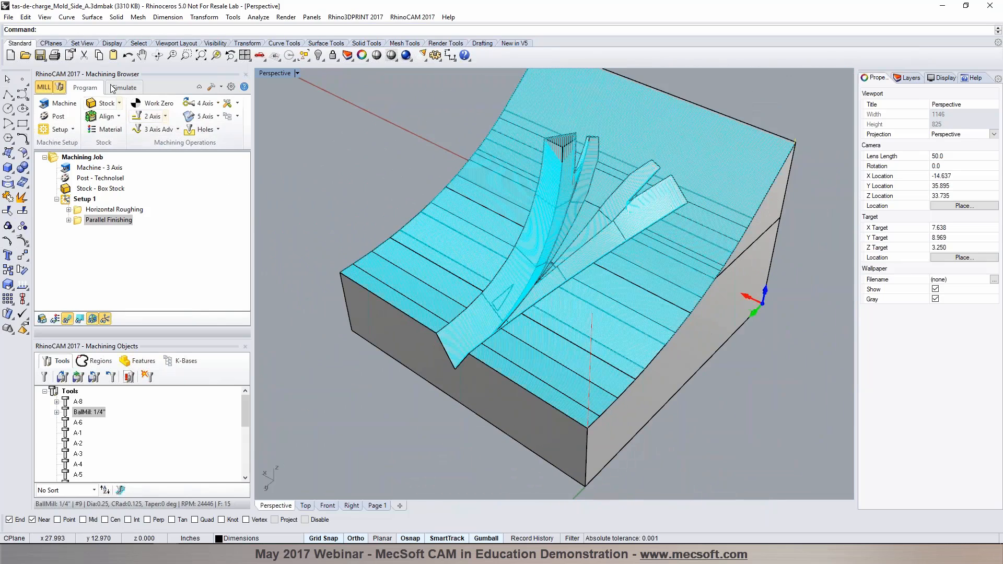
Run the material removal simulation of the Parallel Finishing operation on the roughed stock and inspect the finished surface
{"action": "left_click", "coordinate": [115, 88]}
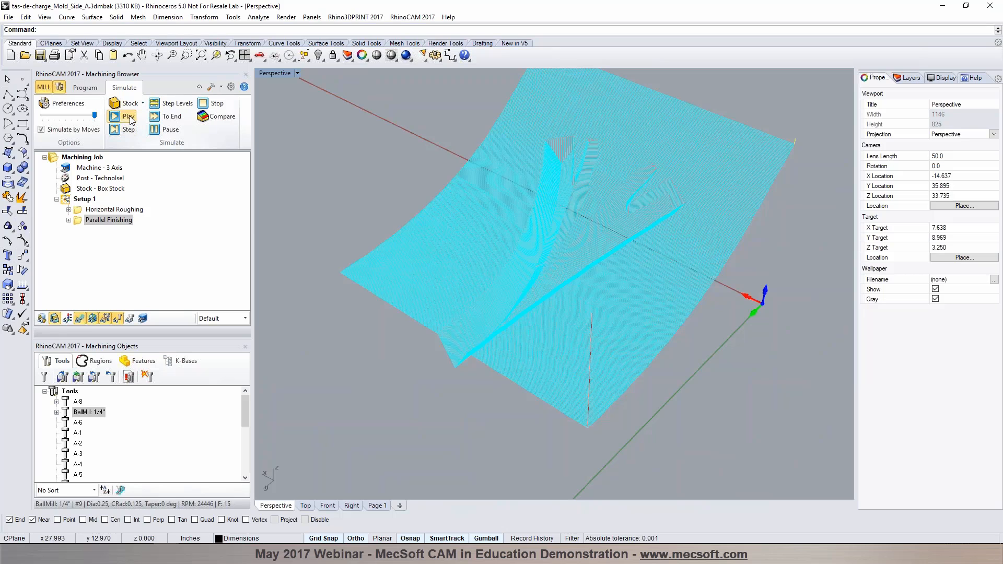
{"action": "left_click", "coordinate": [128, 116]}
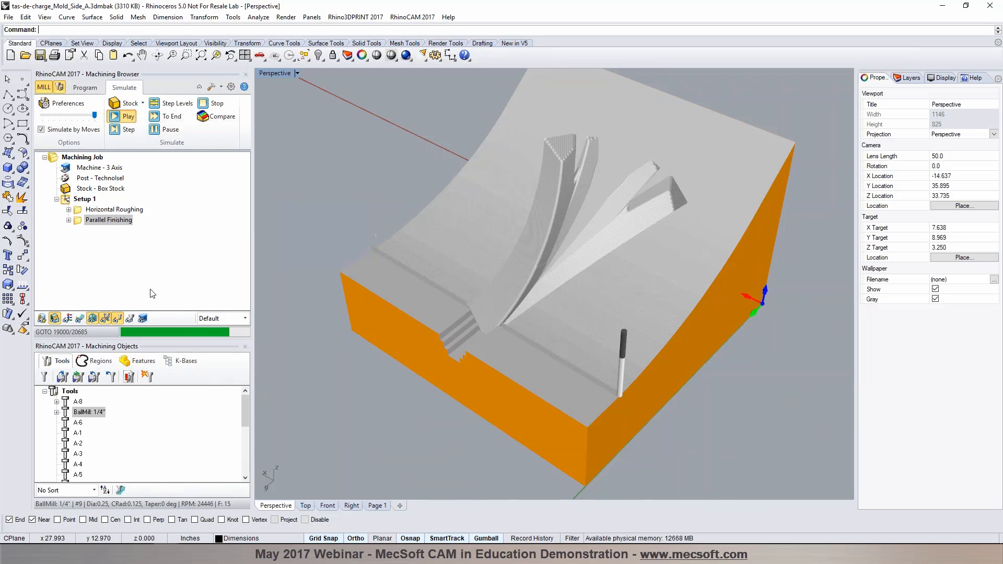
{"action": "mouse_move", "coordinate": [593, 322]}
{"action": "right_mouse_down"}
{"action": "mouse_move", "coordinate": [513, 326]}
{"action": "mouse_move", "coordinate": [692, 321]}
{"action": "mouse_move", "coordinate": [541, 329]}
{"action": "mouse_move", "coordinate": [587, 323]}
{"action": "right_mouse_up"}
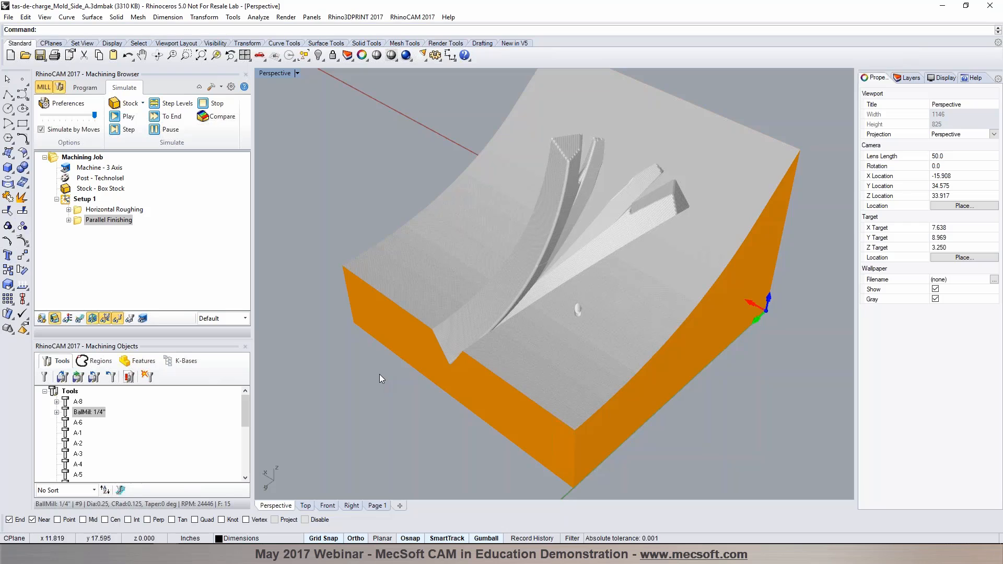
Save Setup 1's machining operations as a knowledge base, overwriting SDSU-Knowledge Base.vkb
{"action": "left_click", "coordinate": [66, 199]}
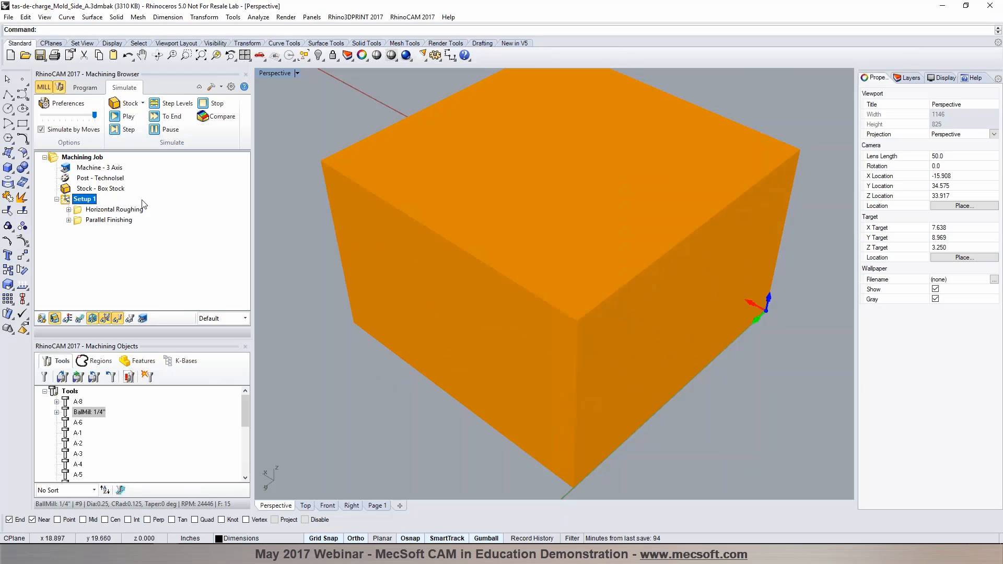
{"action": "left_click", "coordinate": [87, 89]}
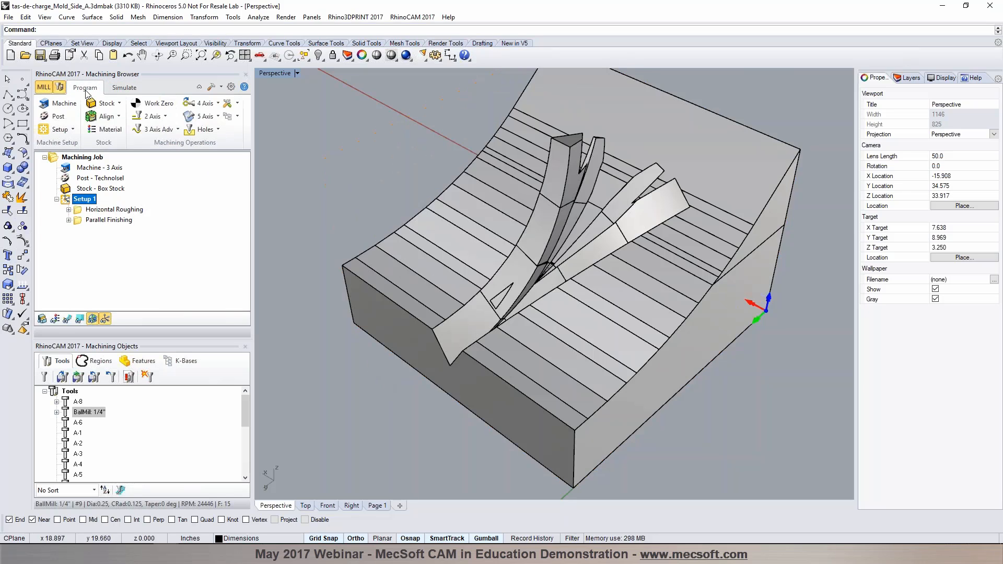
{"action": "left_click", "coordinate": [237, 116]}
{"action": "left_click", "coordinate": [281, 147]}
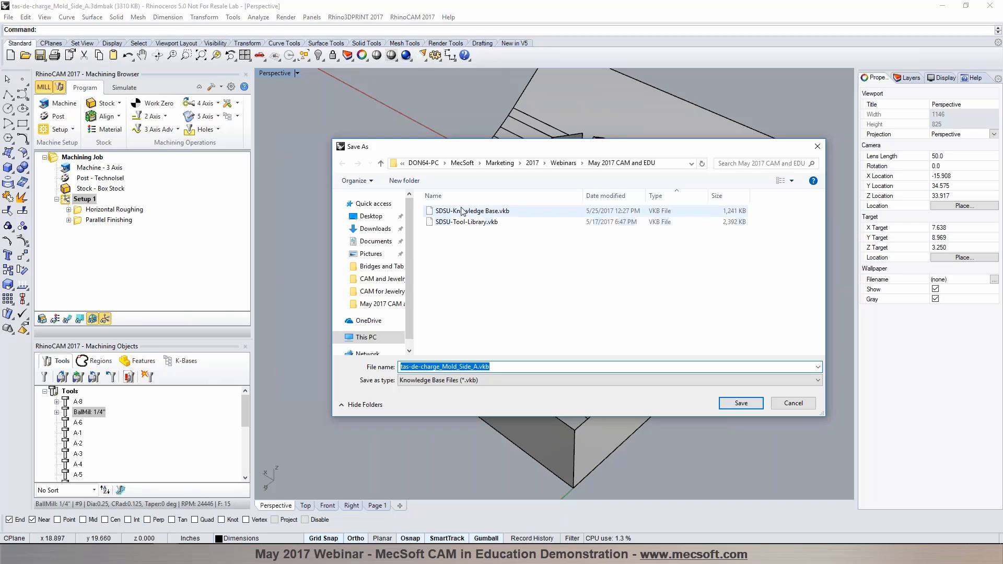
{"action": "left_click", "coordinate": [456, 212]}
{"action": "left_click", "coordinate": [742, 403]}
{"action": "left_click", "coordinate": [532, 280]}
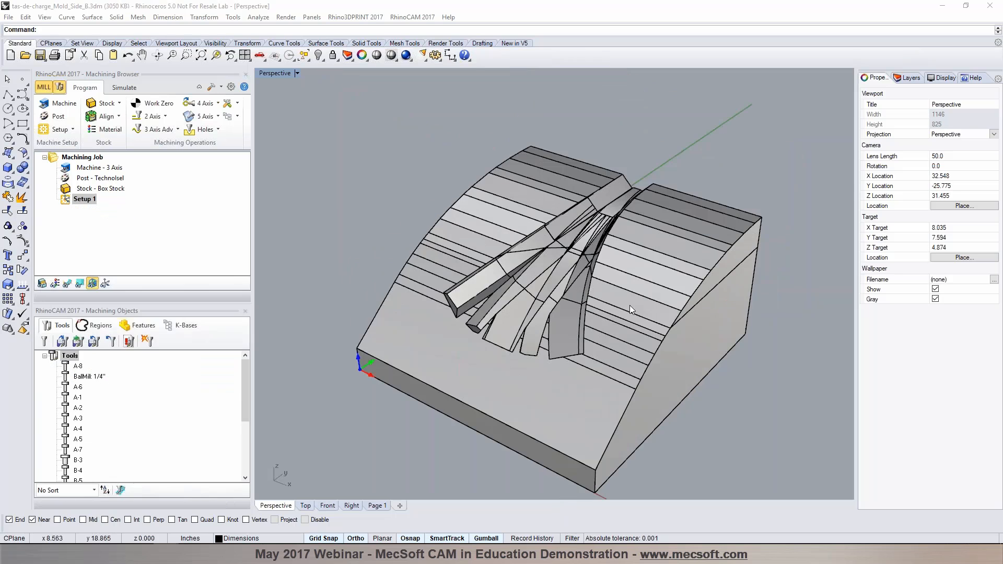
Inspect the Side B mold model and load SDSU-Knowledge Base.vkb into its machining job
{"action": "right_click_drag", "start_coordinate": [786, 309], "coordinate": [803, 284]}
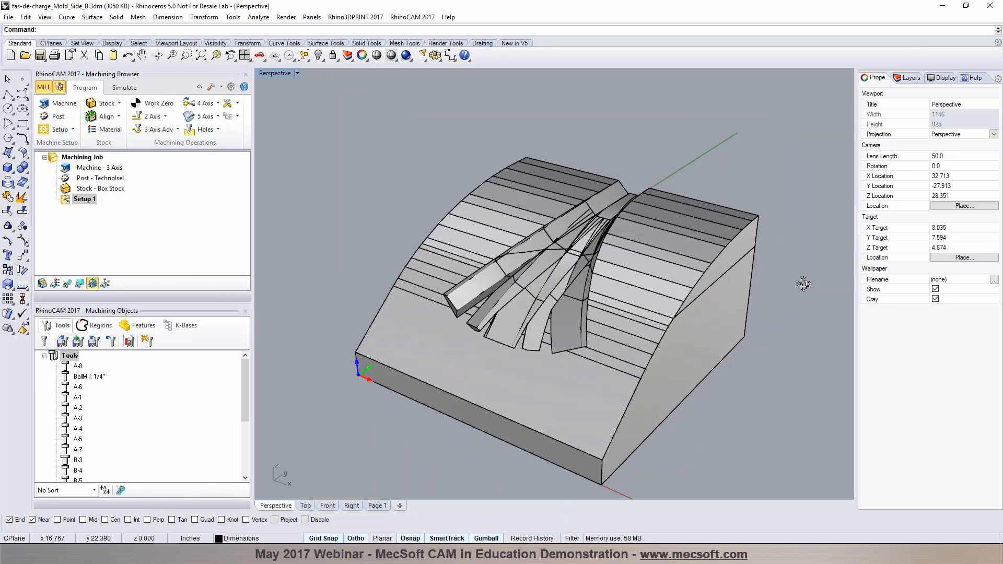
{"action": "right_click_drag", "start_coordinate": [803, 285], "coordinate": [802, 306]}
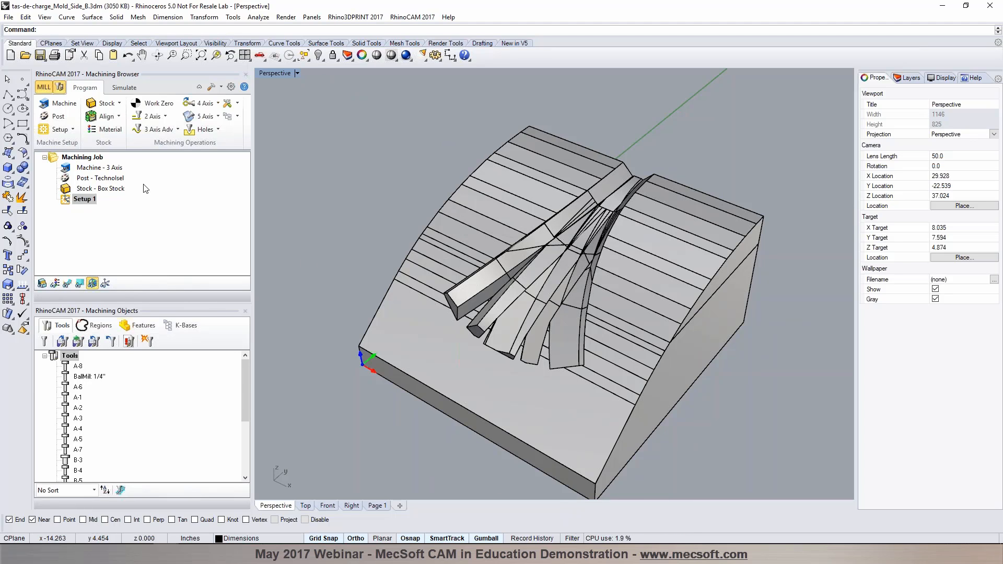
{"action": "left_click", "coordinate": [238, 117]}
{"action": "left_click", "coordinate": [241, 141]}
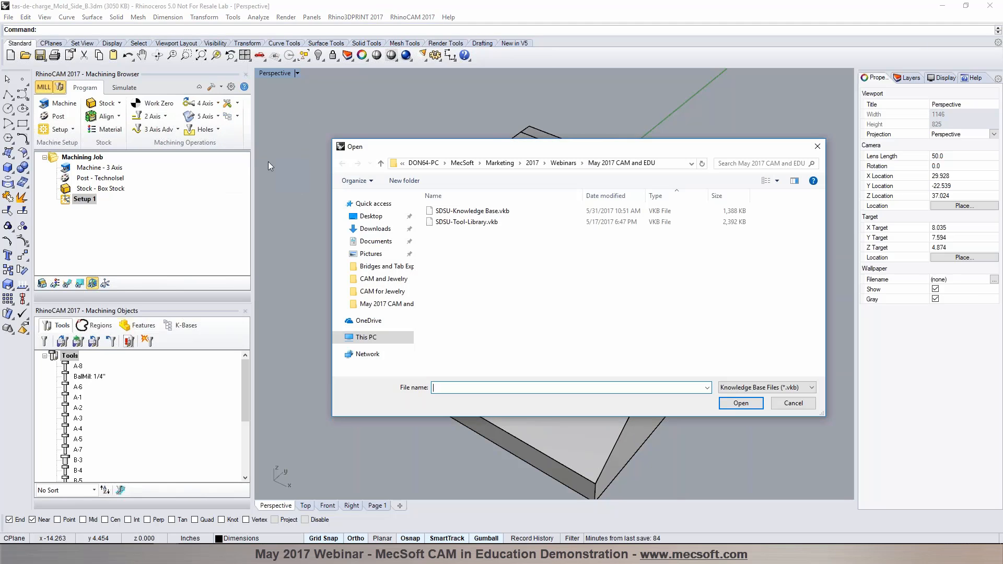
{"action": "left_click", "coordinate": [470, 211]}
{"action": "left_click", "coordinate": [741, 403]}
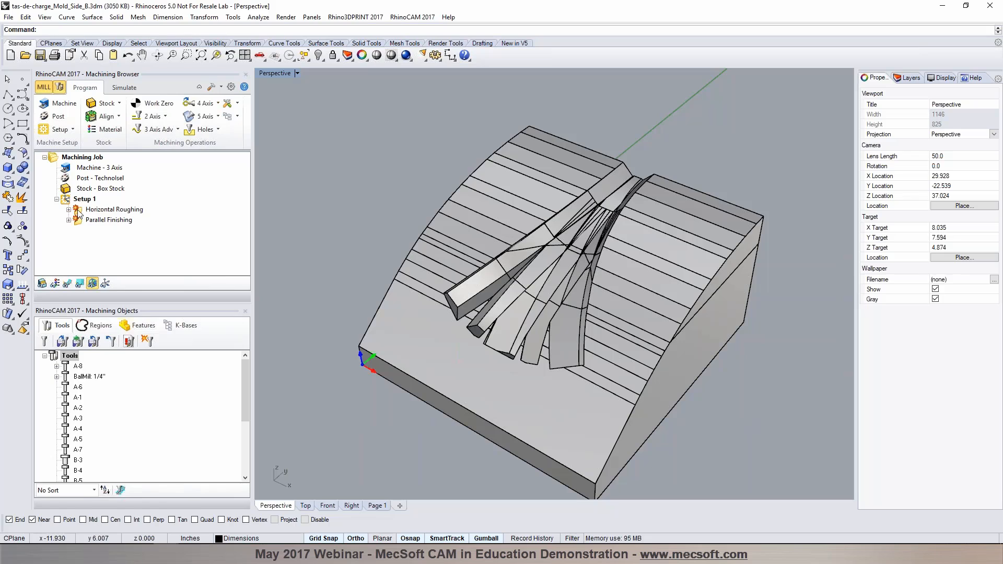
Check the loaded roughing and finishing operations, and regenerate all toolpaths in Setup 1 for the Side B mold
{"action": "left_click", "coordinate": [80, 211]}
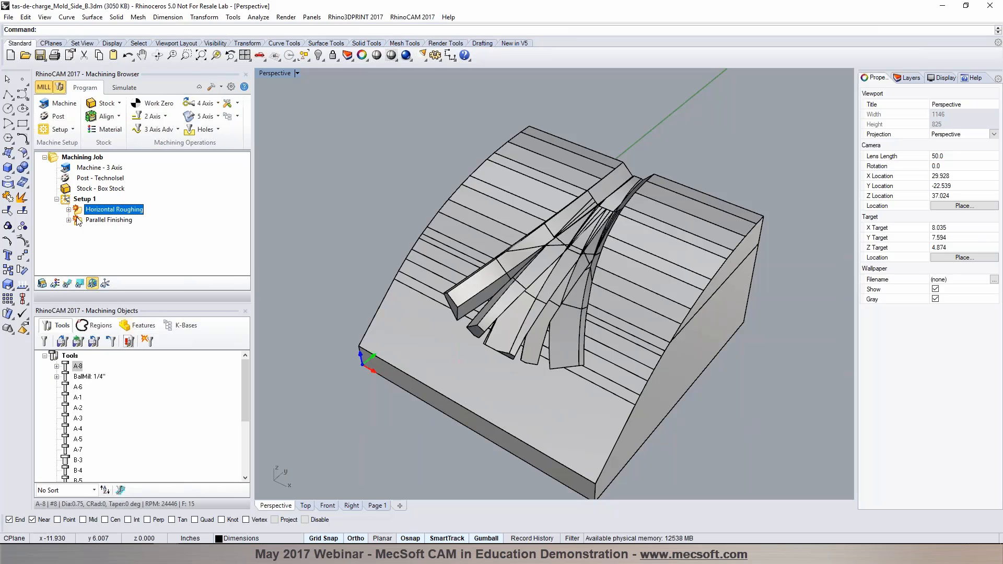
{"action": "left_click", "coordinate": [79, 221]}
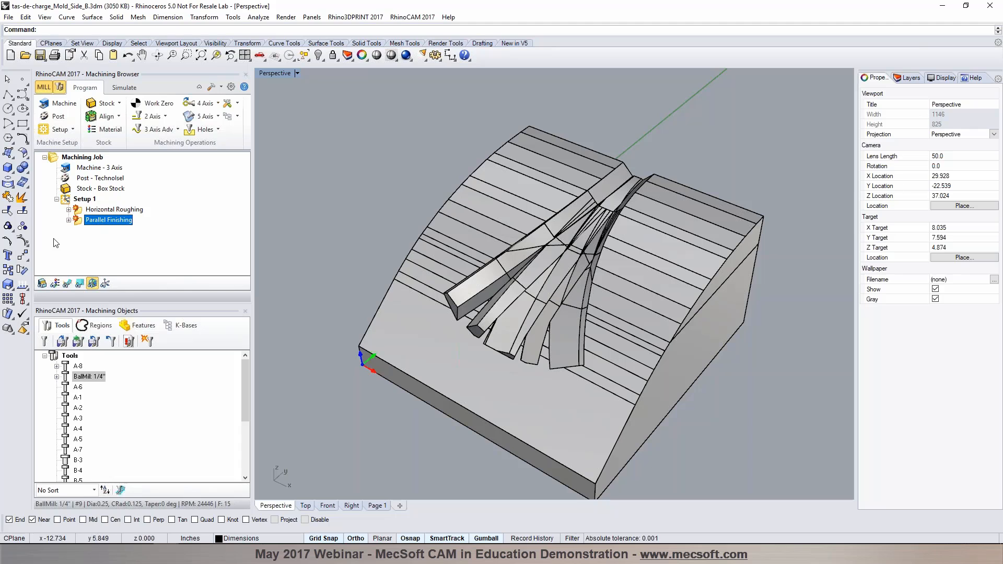
{"action": "left_click", "coordinate": [68, 200]}
{"action": "right_click", "coordinate": [69, 200]}
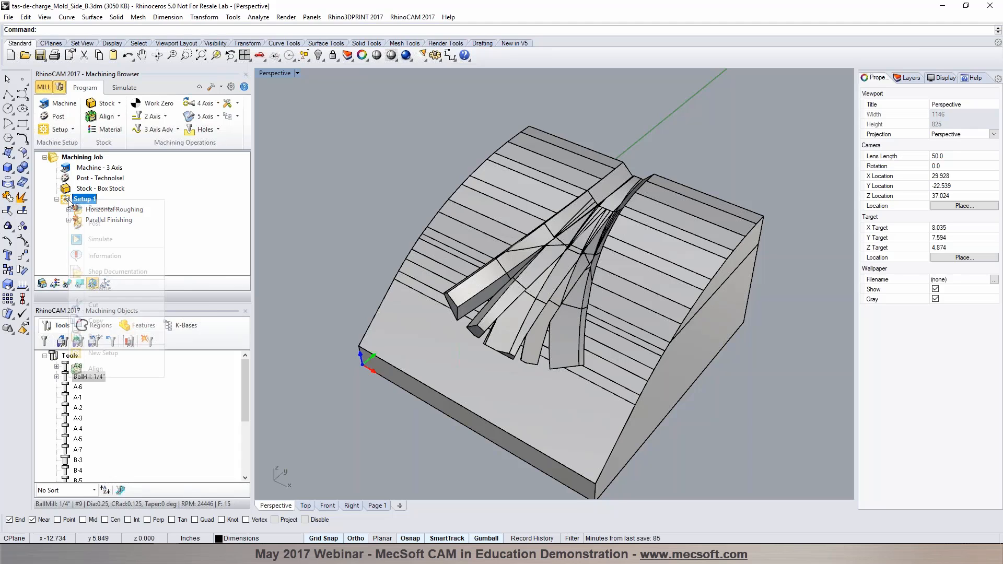
{"action": "left_click", "coordinate": [125, 209]}
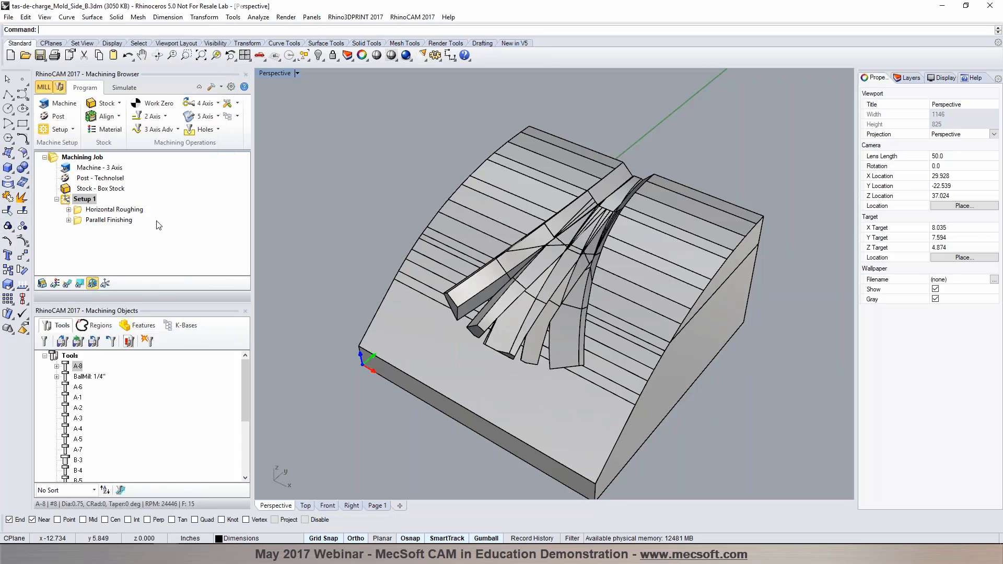
Display the regenerated Horizontal Roughing and Parallel Finishing toolpaths in turn over the Side B mold
{"action": "left_click", "coordinate": [78, 211]}
{"action": "left_click", "coordinate": [67, 283]}
{"action": "right_click_drag", "start_coordinate": [702, 351], "coordinate": [695, 306]}
{"action": "left_click", "coordinate": [78, 221]}
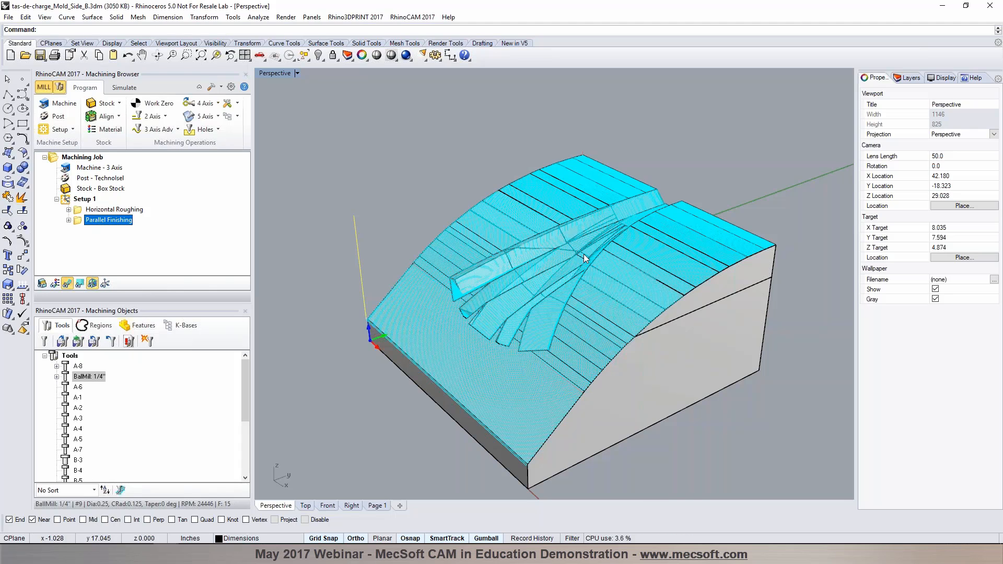
Run the material removal simulation of Side B's Horizontal Roughing operation with the toolpath hidden
{"action": "left_click", "coordinate": [123, 88]}
{"action": "left_click", "coordinate": [79, 210]}
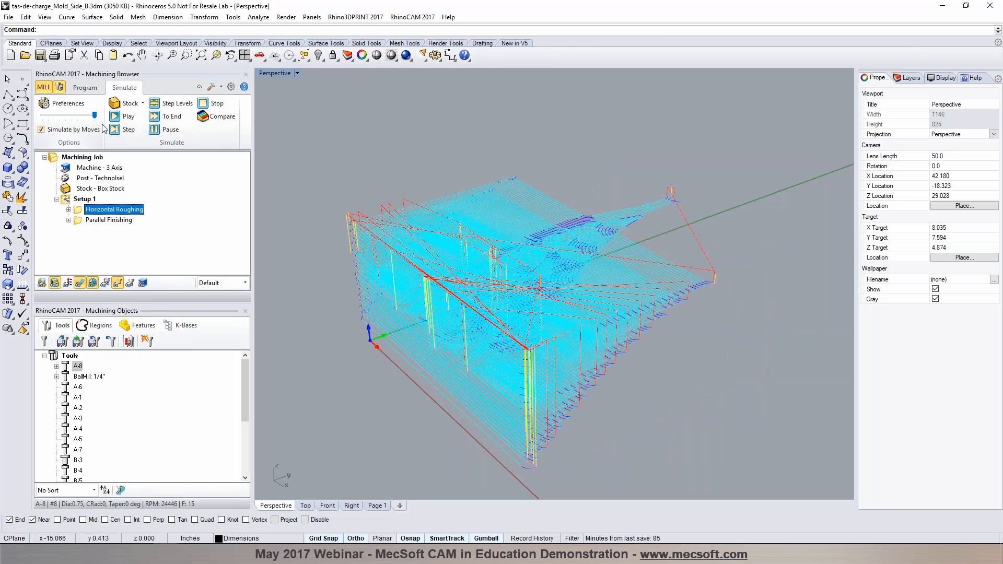
{"action": "left_click", "coordinate": [79, 285]}
{"action": "left_click", "coordinate": [126, 116]}
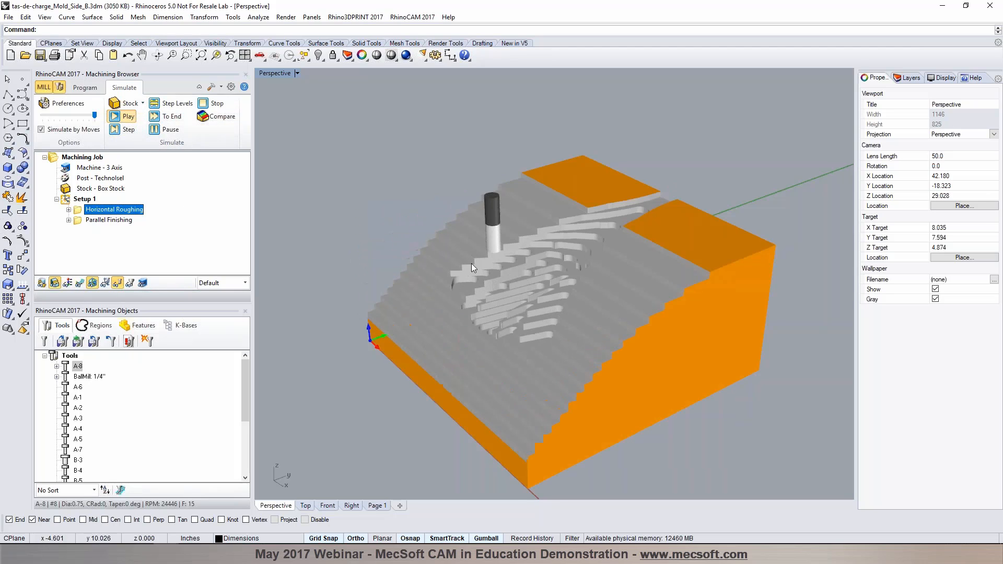
Run the material removal simulation of Side B's Parallel Finishing operation and inspect the machined surface from several angles
{"action": "right_click_drag", "start_coordinate": [706, 276], "coordinate": [686, 296]}
{"action": "right_click_drag", "start_coordinate": [661, 340], "coordinate": [600, 272]}
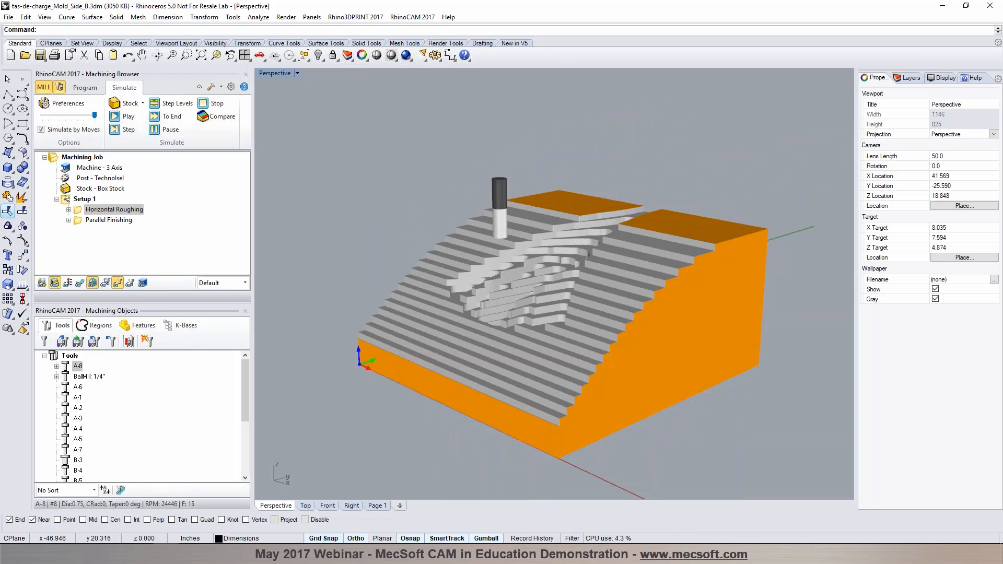
{"action": "left_click", "coordinate": [81, 221]}
{"action": "left_click", "coordinate": [127, 117]}
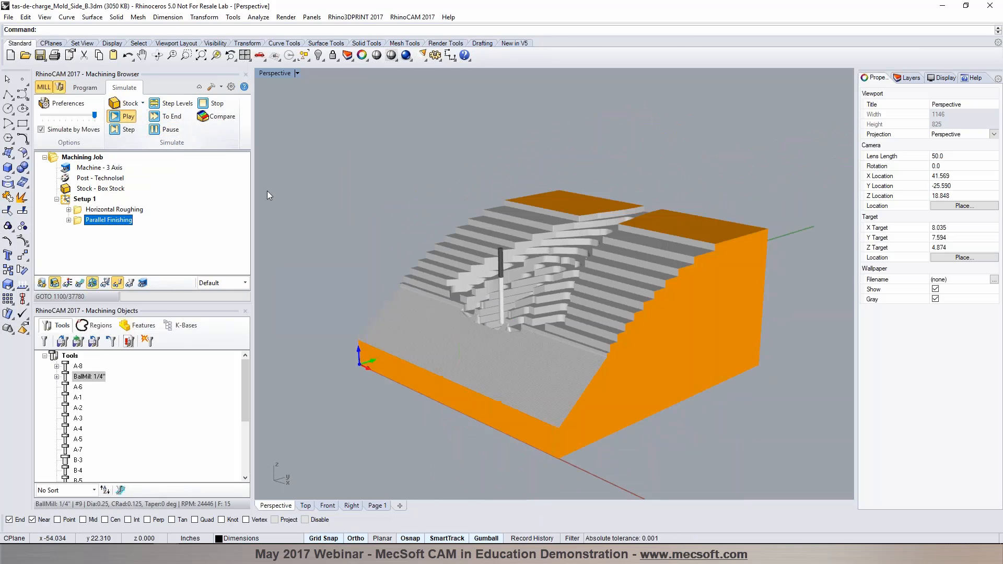
{"action": "right_click_drag", "start_coordinate": [441, 280], "coordinate": [445, 319]}
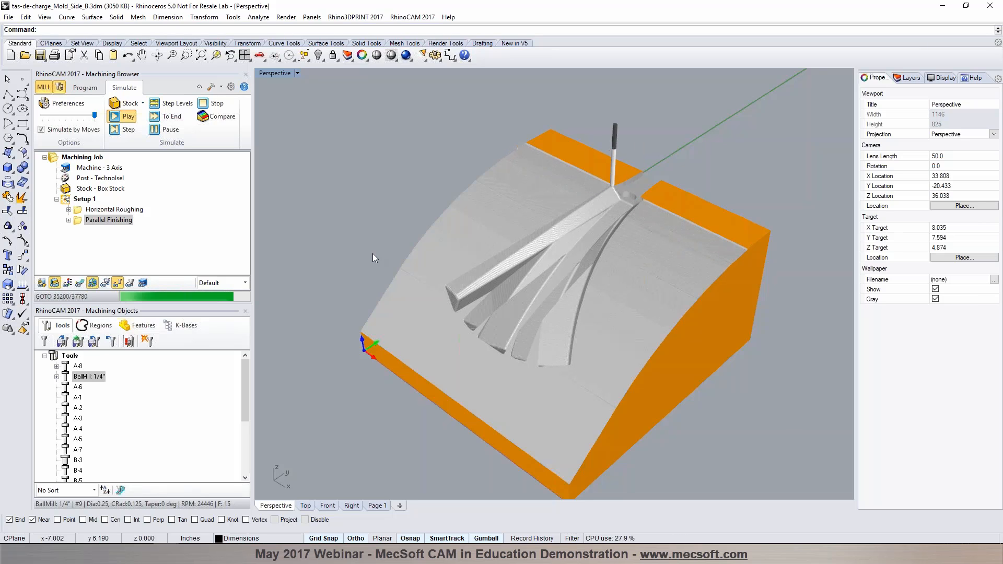
{"action": "right_click_drag", "start_coordinate": [590, 349], "coordinate": [626, 277]}
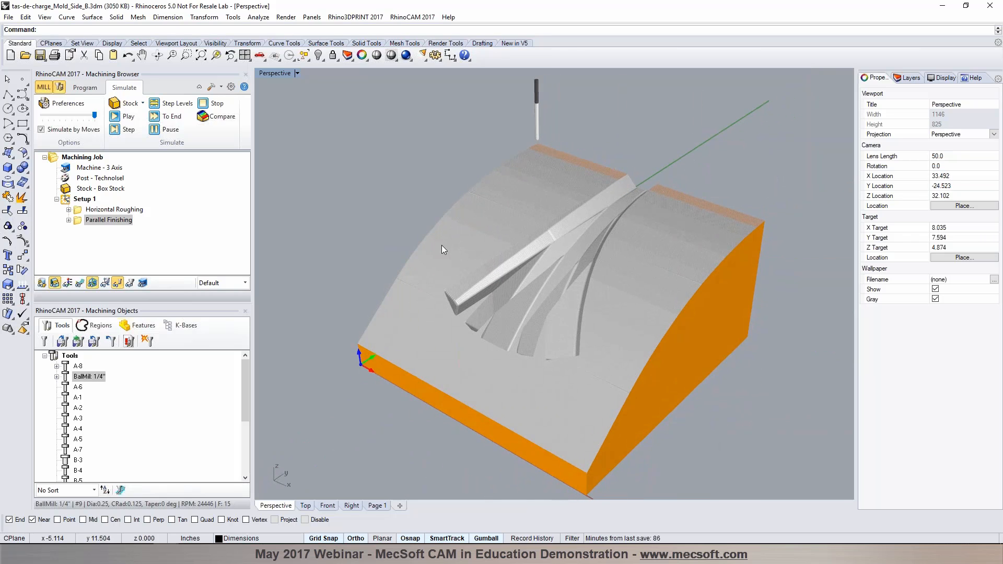
Post-process Setup 1 to tas-de-charge_Mold_Side_B_Setup 1.nc, replacing the existing file, and review the G-code before closing it
{"action": "left_click", "coordinate": [81, 88]}
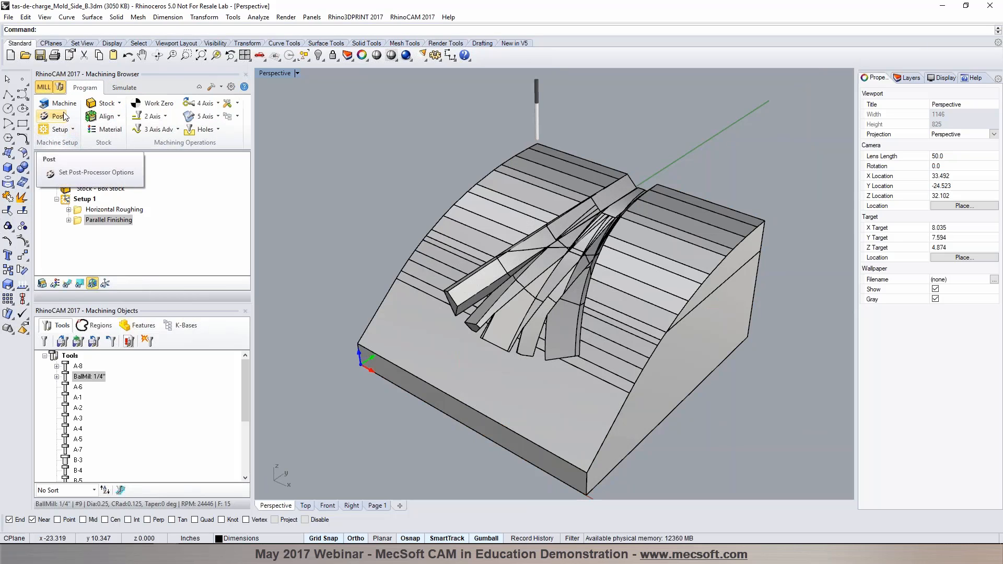
{"action": "left_click", "coordinate": [59, 117]}
{"action": "key", "text": "Escape"}
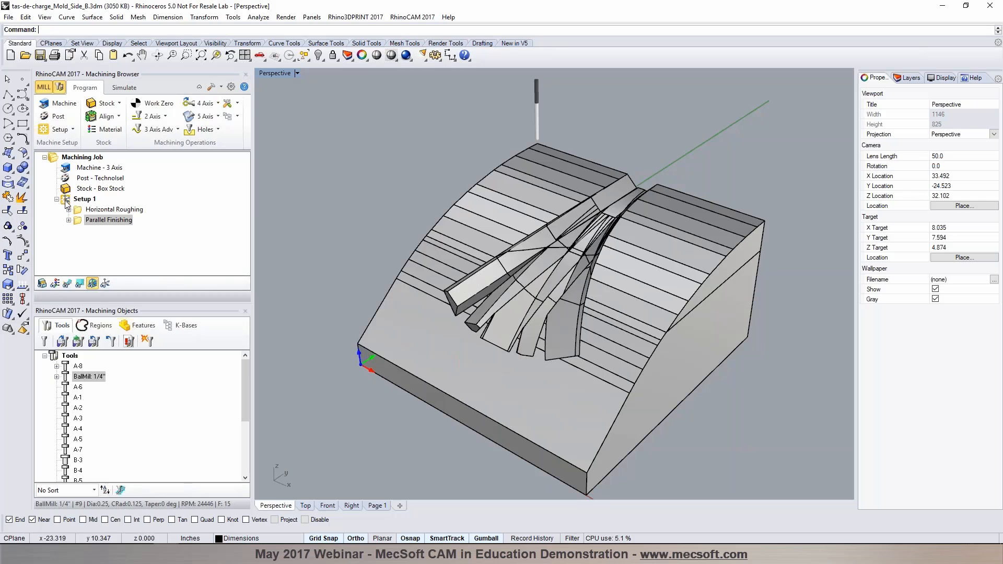
{"action": "left_click", "coordinate": [65, 201]}
{"action": "left_click", "coordinate": [78, 220]}
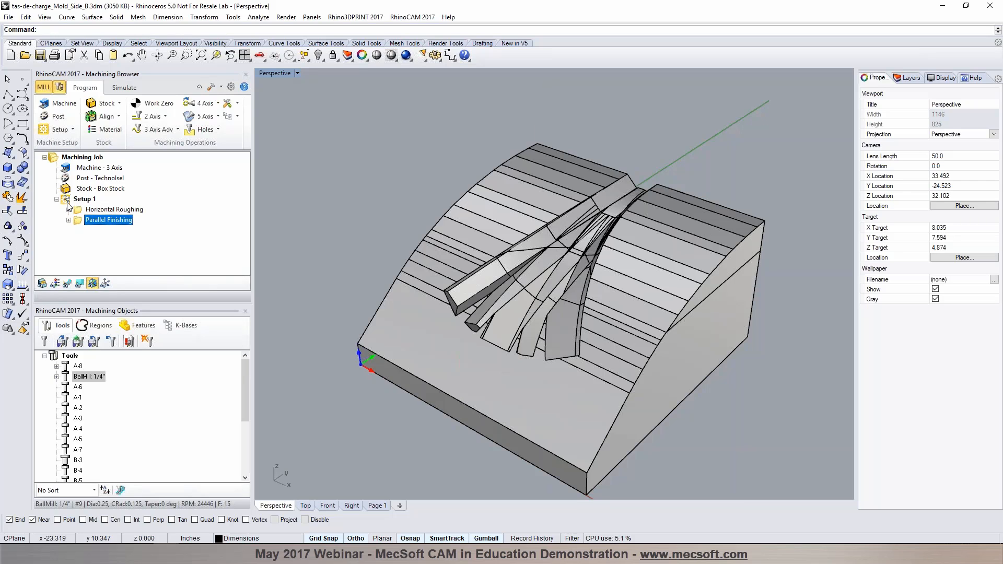
{"action": "left_click", "coordinate": [67, 200]}
{"action": "right_click", "coordinate": [68, 200]}
{"action": "left_click", "coordinate": [105, 225]}
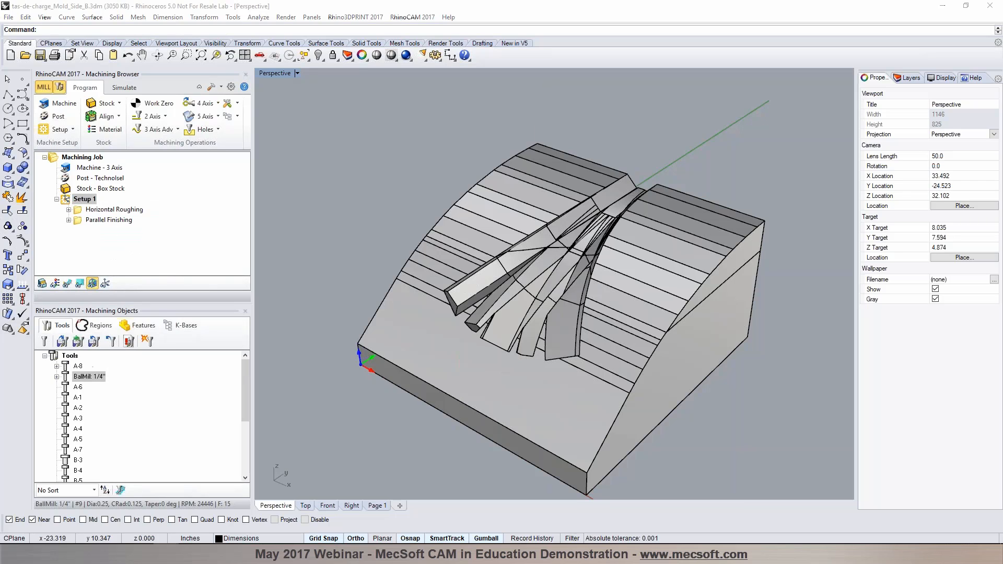
{"action": "left_click", "coordinate": [623, 340]}
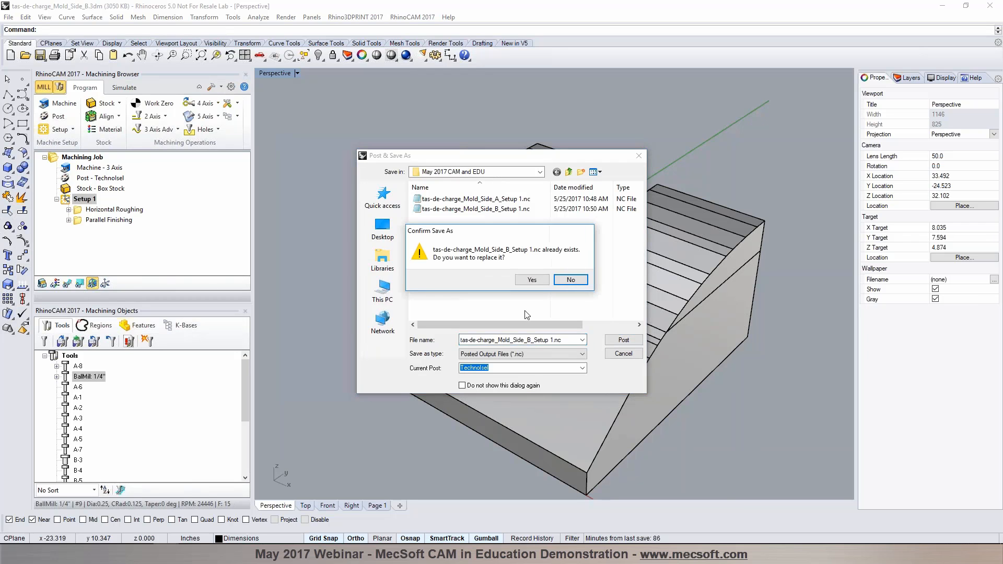
{"action": "left_click", "coordinate": [537, 284]}
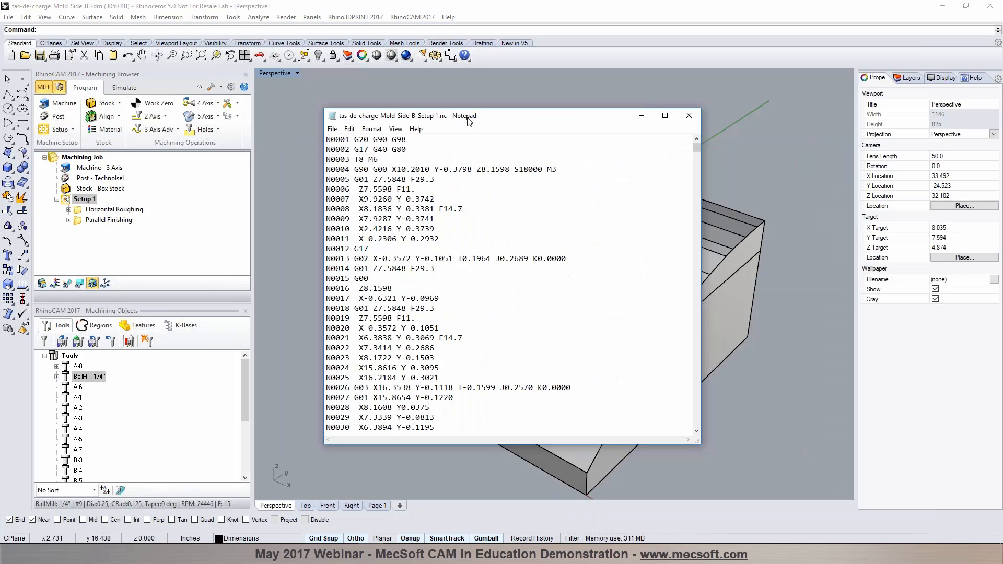
{"action": "left_click_drag", "start_coordinate": [696, 148], "coordinate": [690, 148]}
{"action": "left_click", "coordinate": [688, 115]}
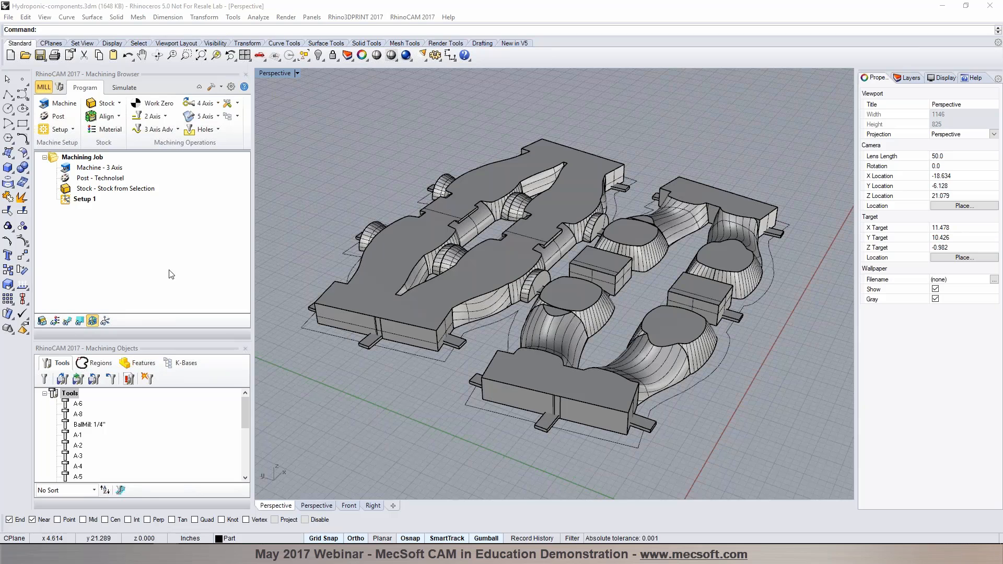
Display the stock around the hydroponic components and check the job's machine, post, stock and Setup 1 entries
{"action": "left_click", "coordinate": [42, 322]}
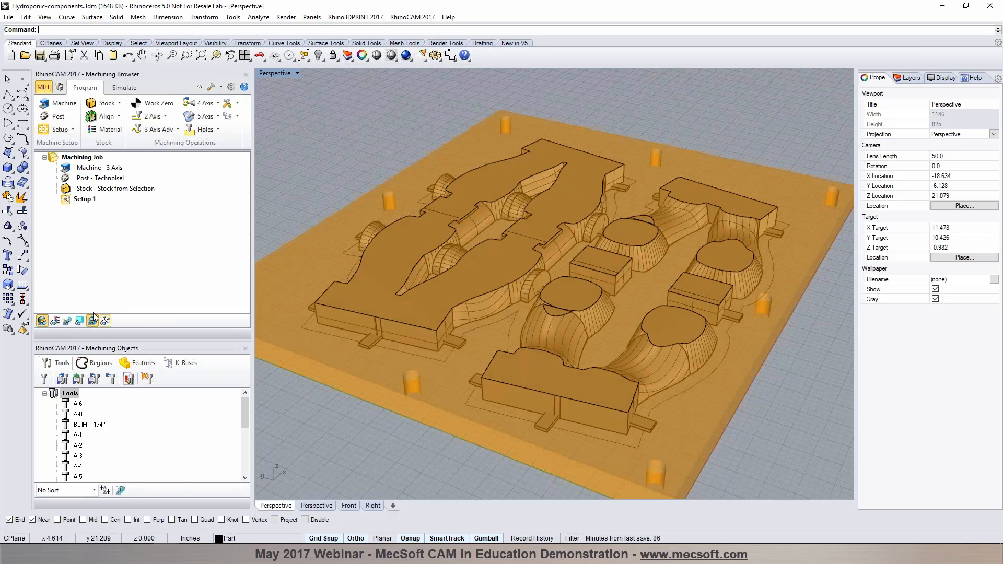
{"action": "left_click", "coordinate": [74, 170]}
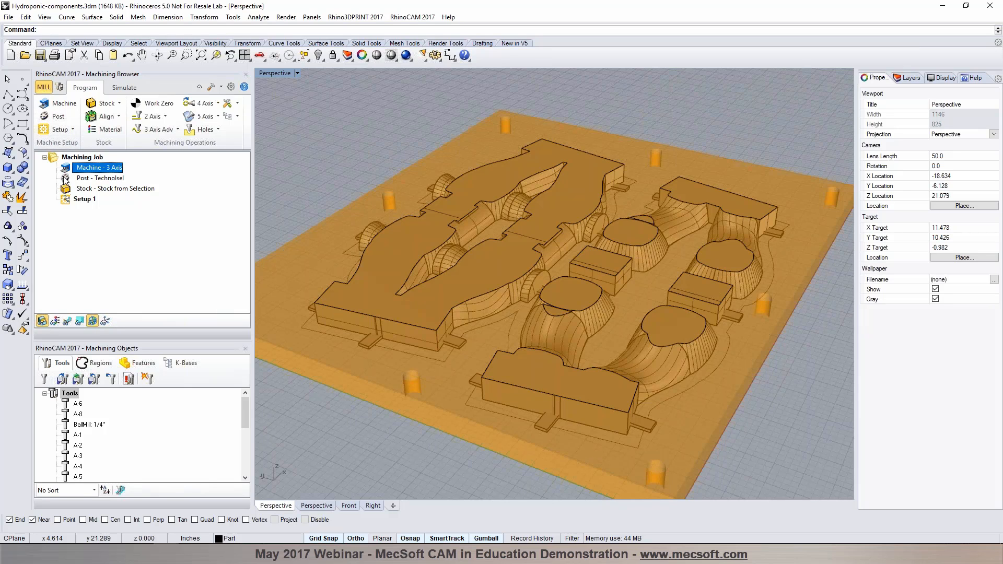
{"action": "left_click", "coordinate": [66, 178]}
{"action": "left_click", "coordinate": [65, 190]}
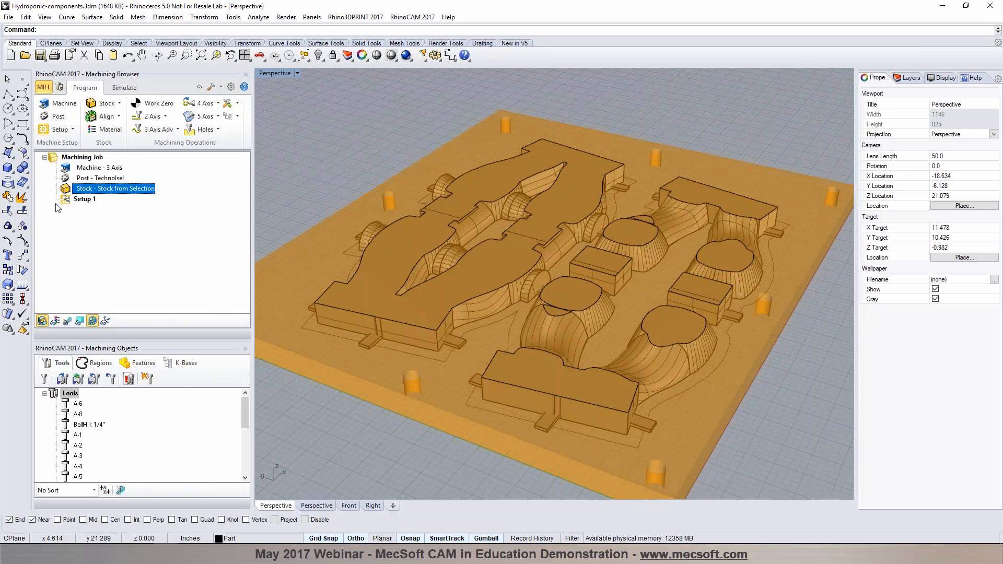
{"action": "left_click", "coordinate": [68, 202]}
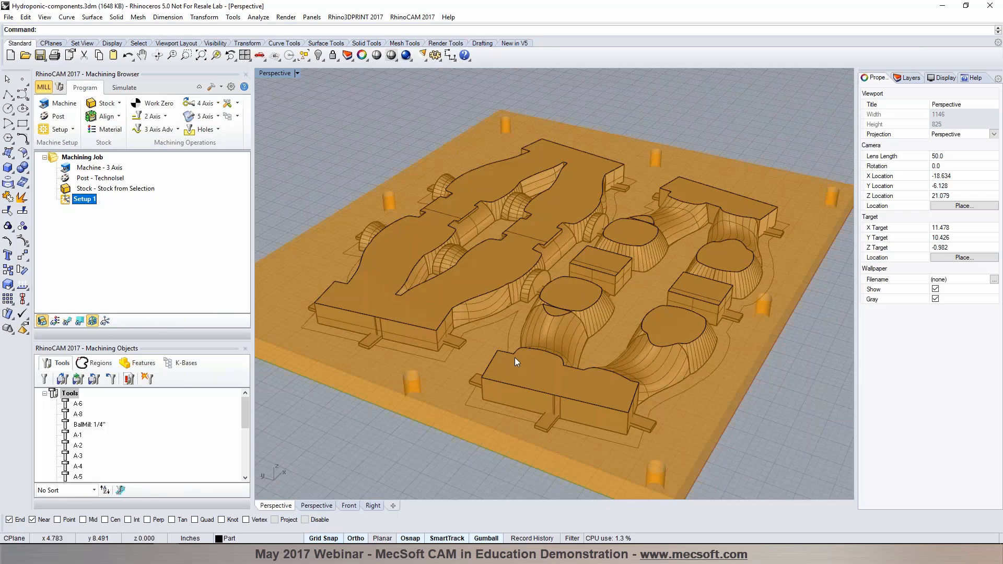
{"action": "scroll", "coordinate": [514, 357], "scroll_direction": "down", "scroll_amount": 2}
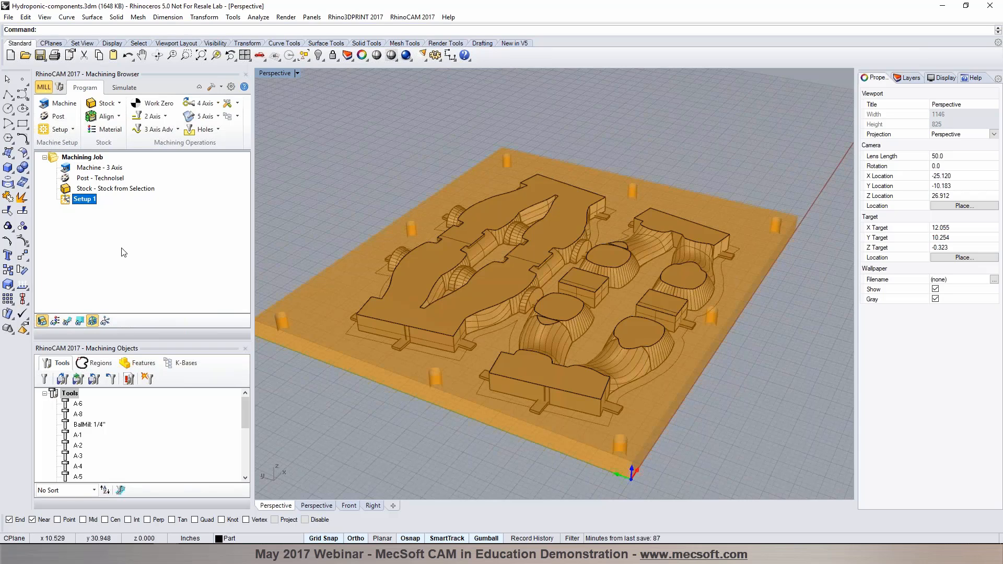
{"action": "left_click", "coordinate": [125, 92]}
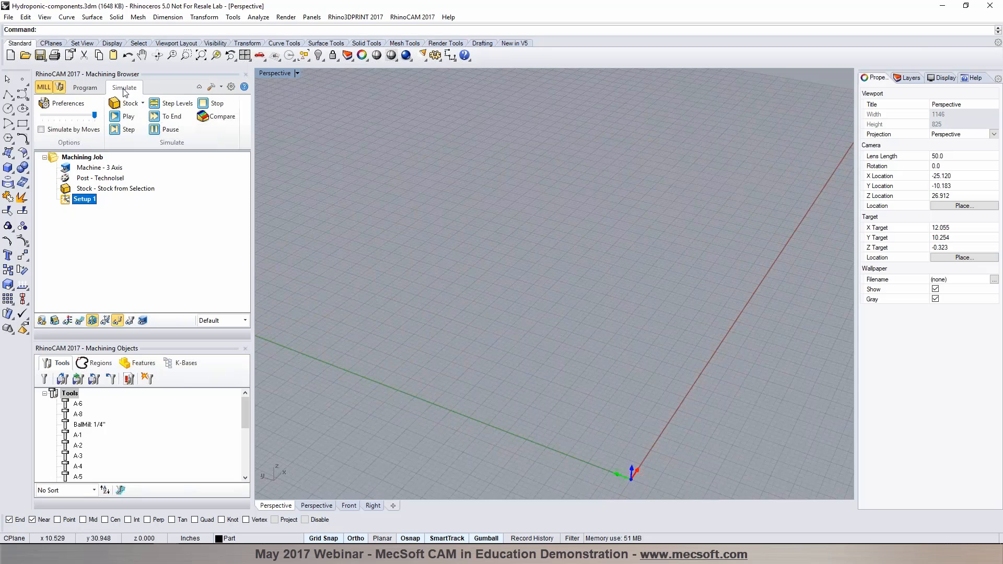
{"action": "left_click", "coordinate": [93, 90]}
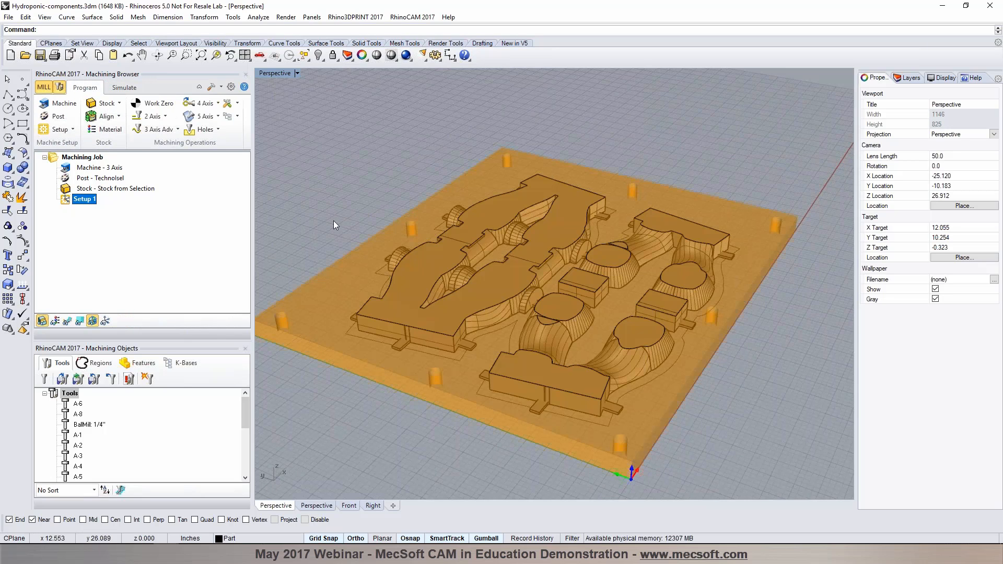
Hide the stock and inspect the support tabs and boundary curve around the hydroponic components
{"action": "left_click", "coordinate": [42, 321]}
{"action": "right_click_drag", "start_coordinate": [344, 328], "coordinate": [400, 360]}
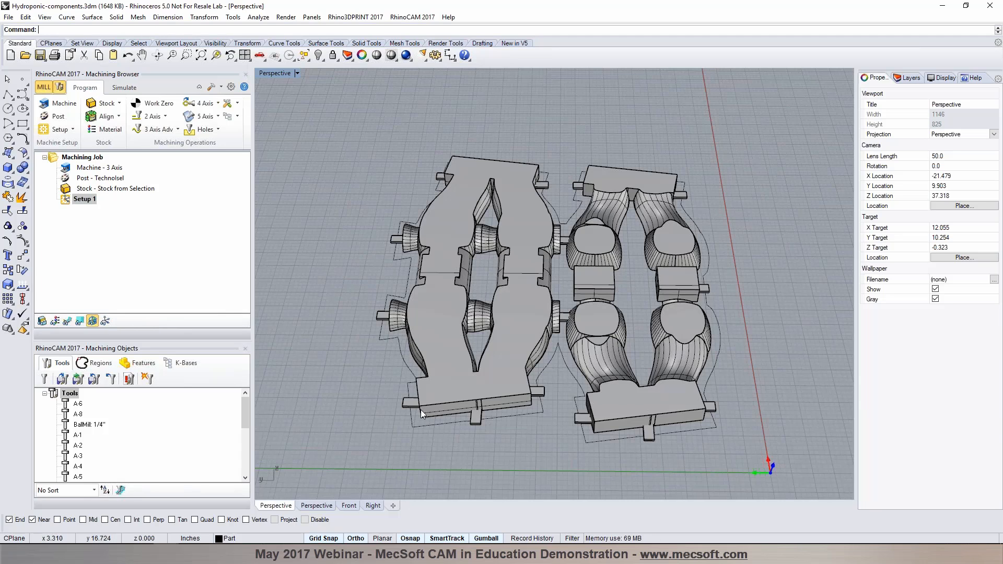
{"action": "left_click", "coordinate": [475, 418]}
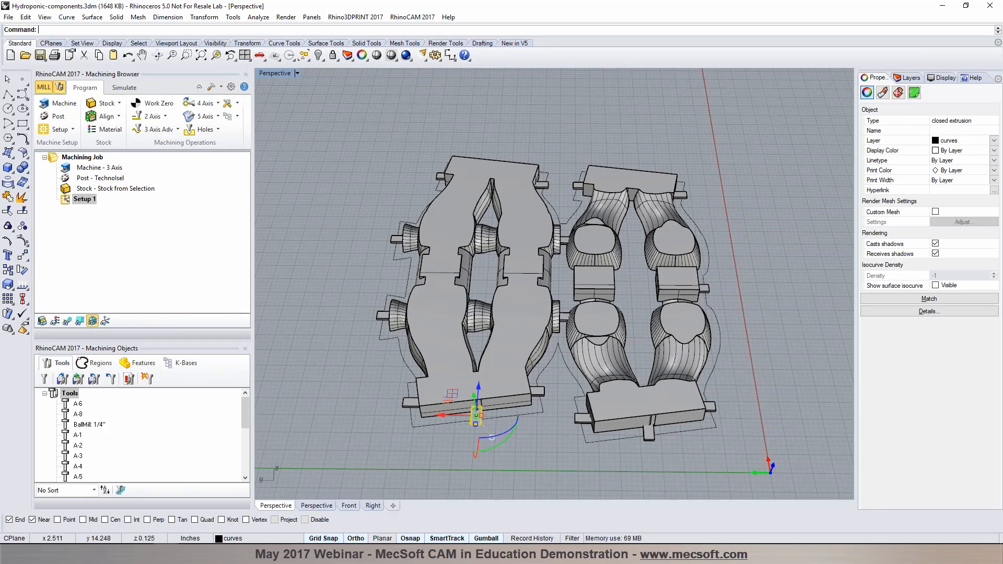
{"action": "scroll", "coordinate": [478, 425], "scroll_direction": "up", "scroll_amount": 4}
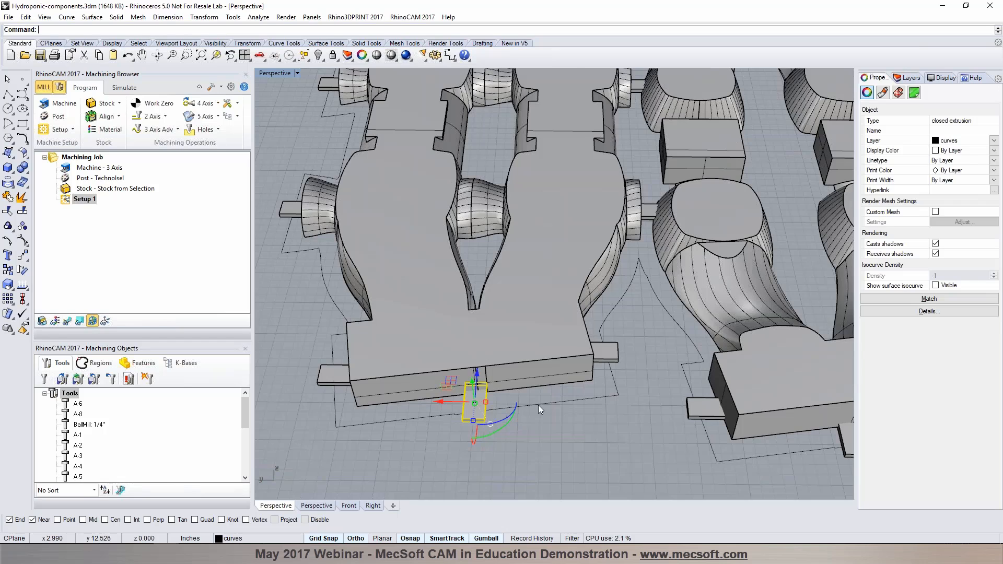
{"action": "scroll", "coordinate": [538, 405], "scroll_direction": "down", "scroll_amount": 1}
{"action": "left_click", "coordinate": [528, 435]}
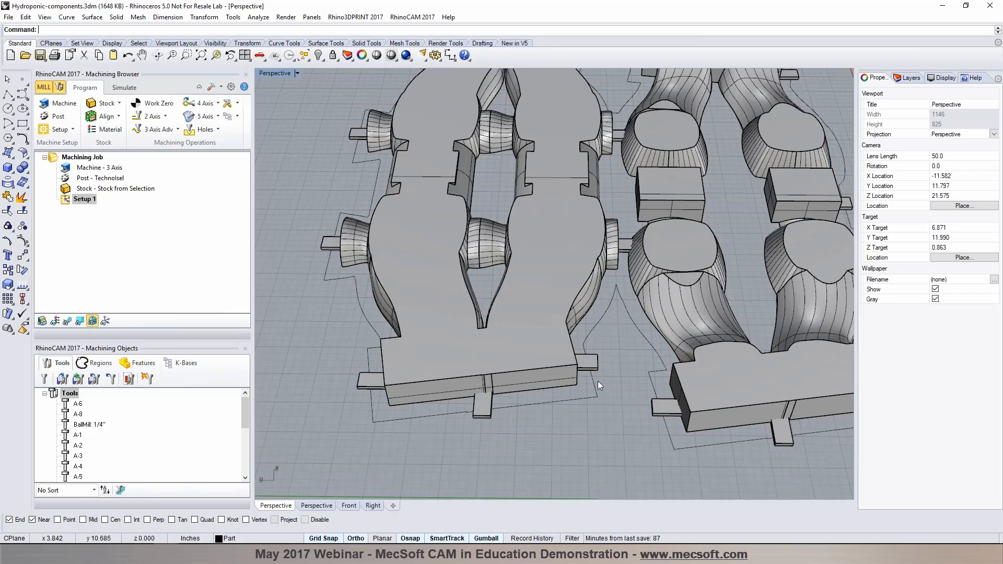
{"action": "right_click_drag", "start_coordinate": [613, 388], "coordinate": [465, 390]}
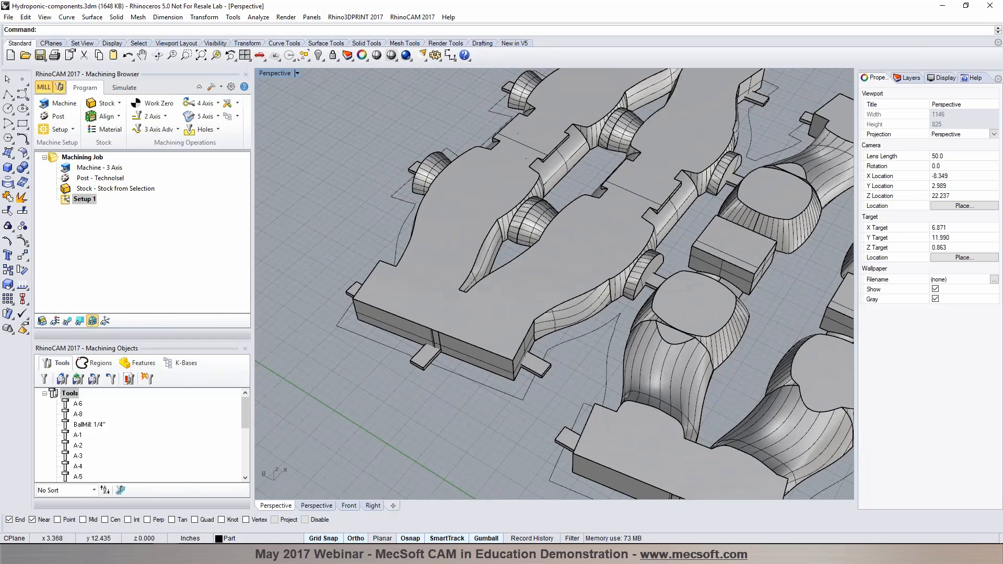
{"action": "scroll", "coordinate": [395, 361], "scroll_direction": "down", "scroll_amount": 2}
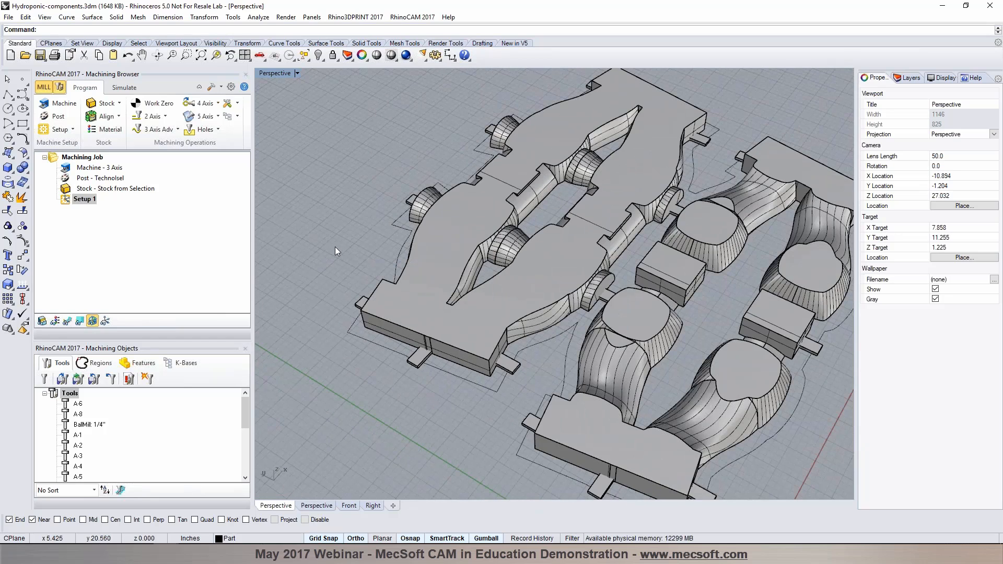
{"action": "scroll", "coordinate": [330, 245], "scroll_direction": "down", "scroll_amount": 2}
{"action": "scroll", "coordinate": [597, 276], "scroll_direction": "up", "scroll_amount": 2}
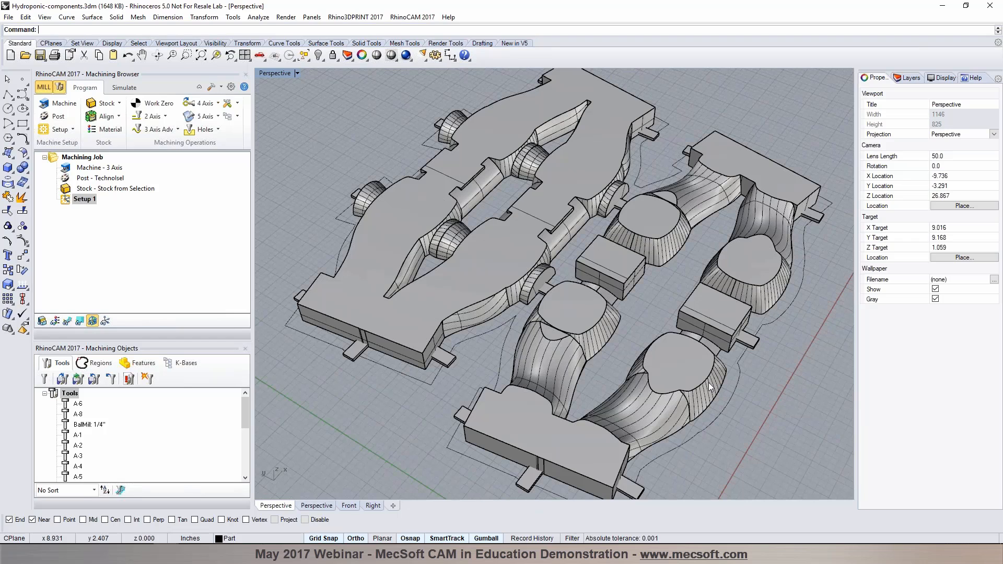
Create a Horizontal Roughing operation using the closed outline curve around the components as its containment region
{"action": "left_click", "coordinate": [489, 332]}
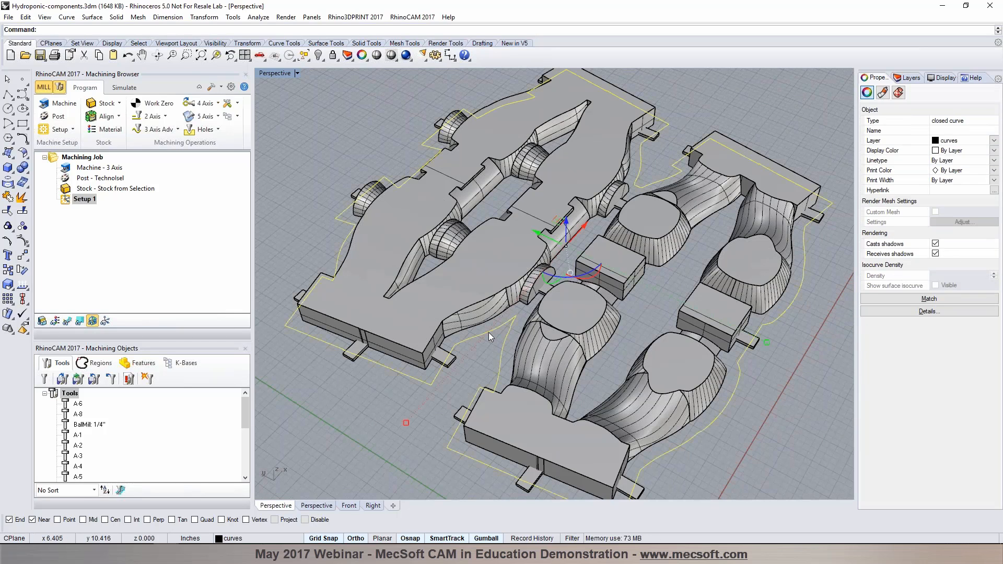
{"action": "left_click", "coordinate": [177, 133]}
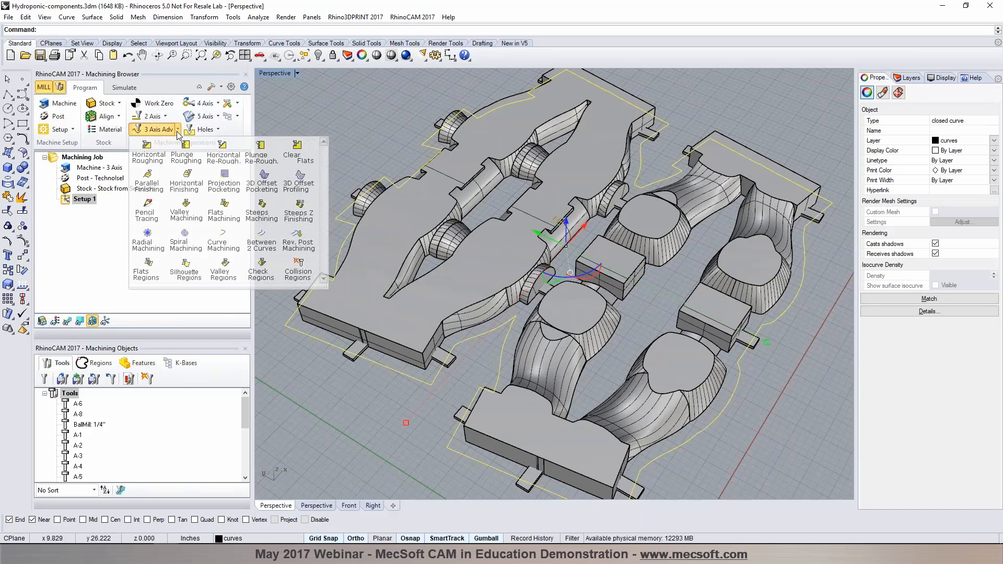
{"action": "left_click", "coordinate": [155, 161]}
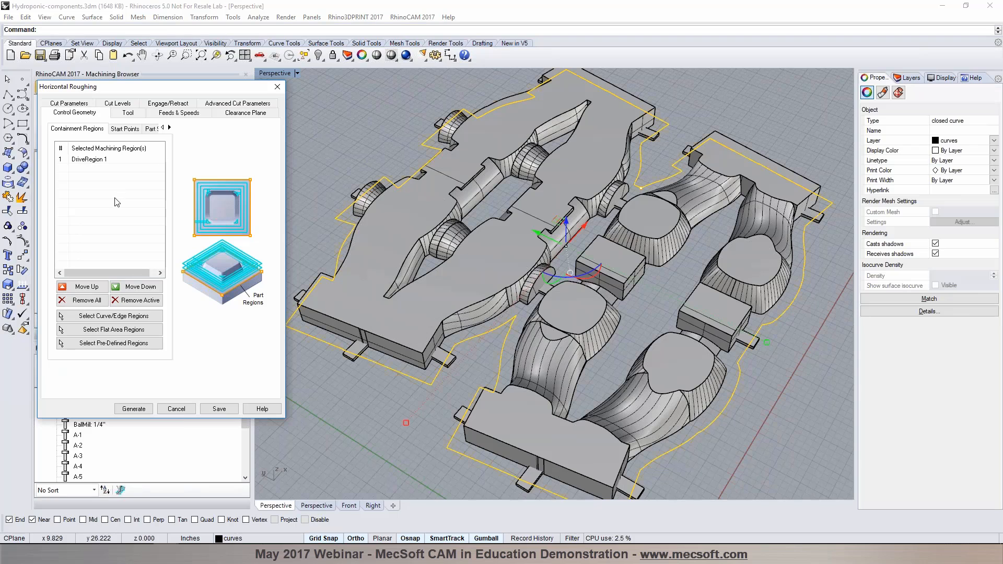
{"action": "left_click", "coordinate": [88, 160]}
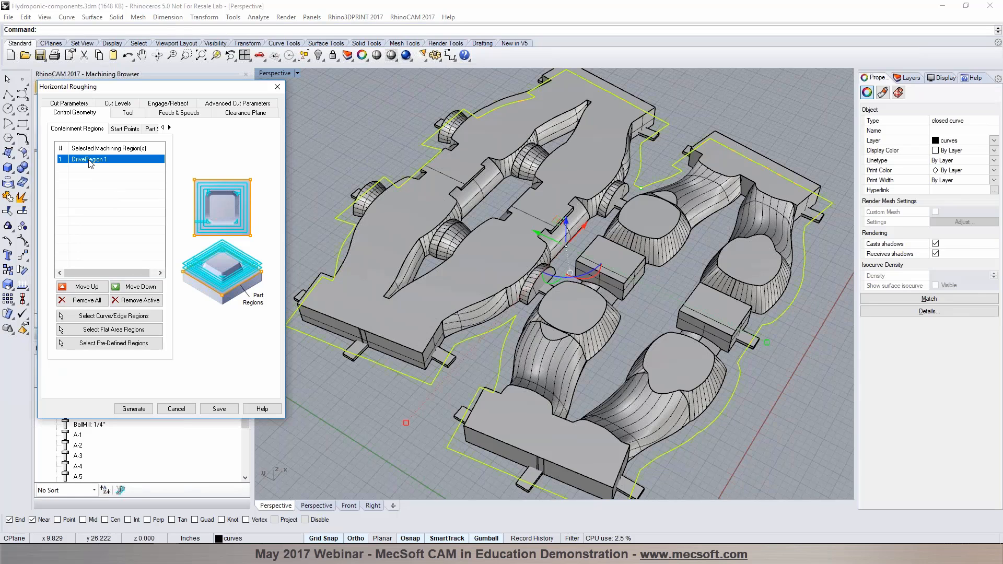
Choose the 0.5 diameter A-7 tool for the roughing operation and check the feeds, speeds and clearance plane settings
{"action": "left_click", "coordinate": [127, 114]}
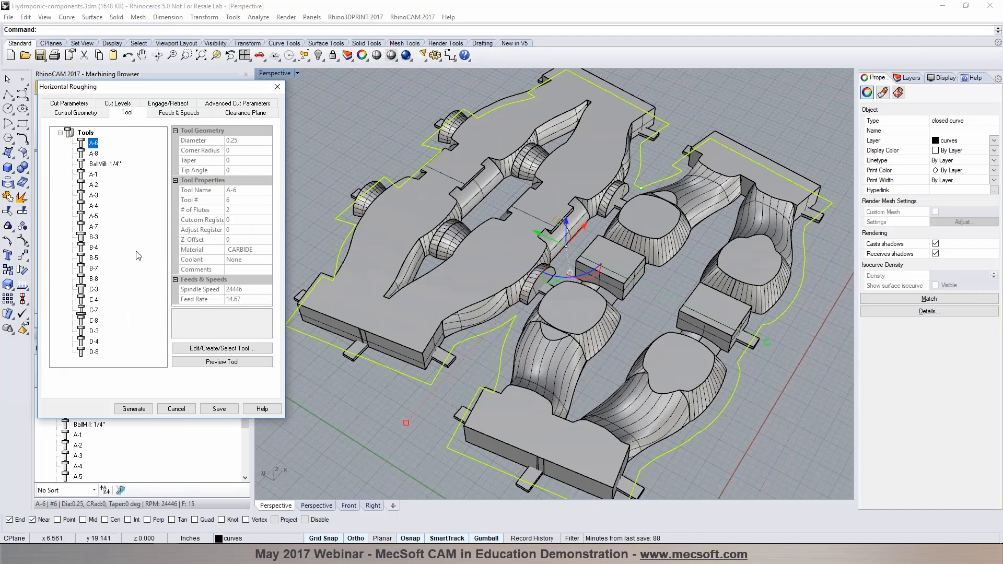
{"action": "left_click", "coordinate": [93, 228]}
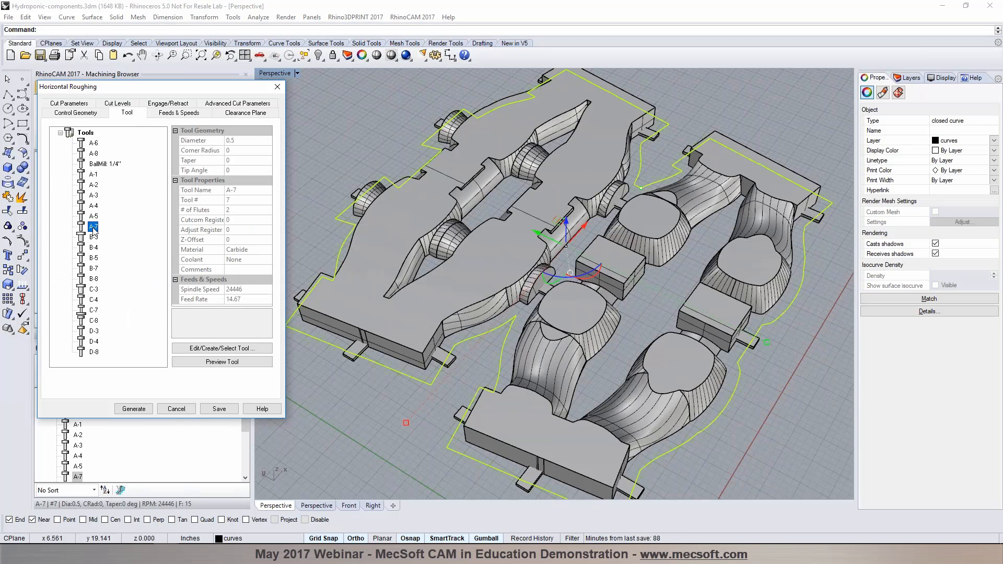
{"action": "left_click", "coordinate": [186, 116]}
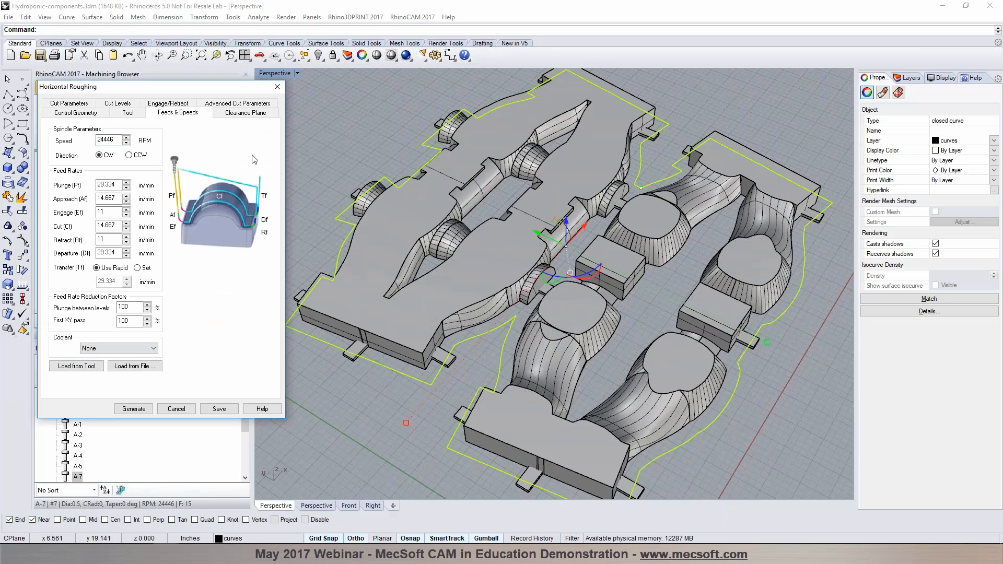
{"action": "left_click", "coordinate": [225, 116]}
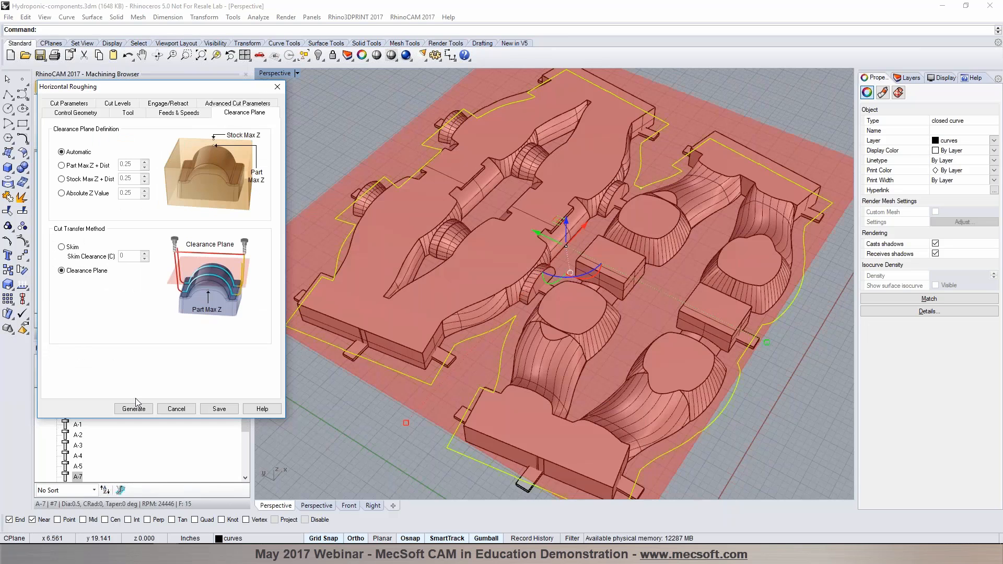
Set the stepover distance of the roughing operation's Offset cavity/pocket pattern to 40% of the tool diameter
{"action": "left_click", "coordinate": [79, 105]}
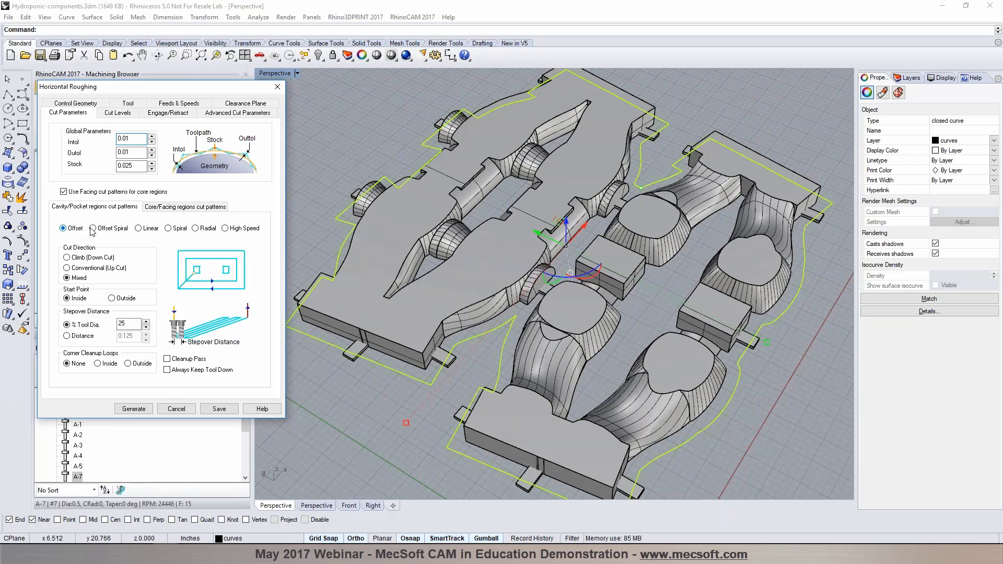
{"action": "double_click", "coordinate": [128, 323]}
{"action": "type", "text": "40"}
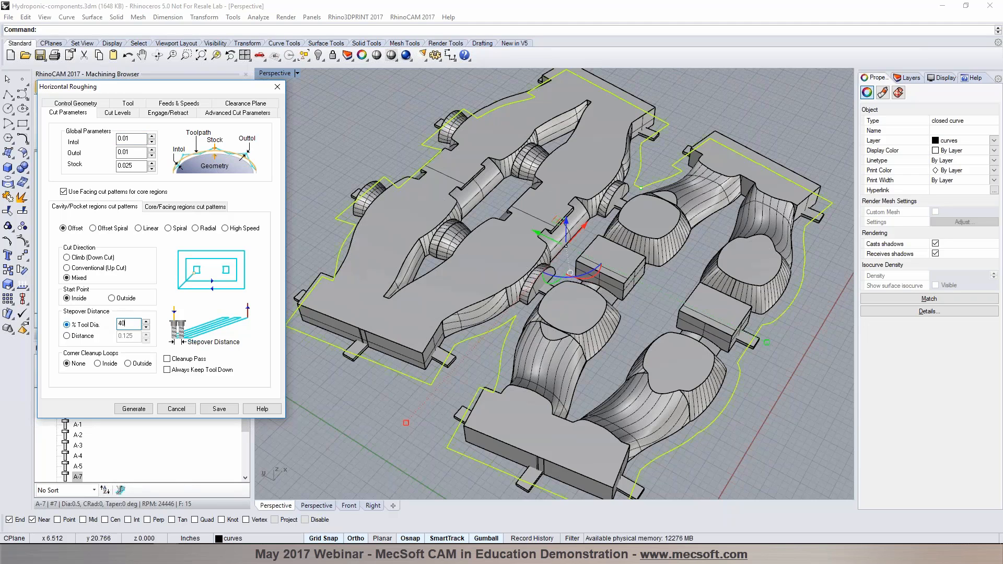
Check the roughing operation's cut levels, generate the Horizontal Roughing toolpath and display it on the components
{"action": "left_click", "coordinate": [117, 112]}
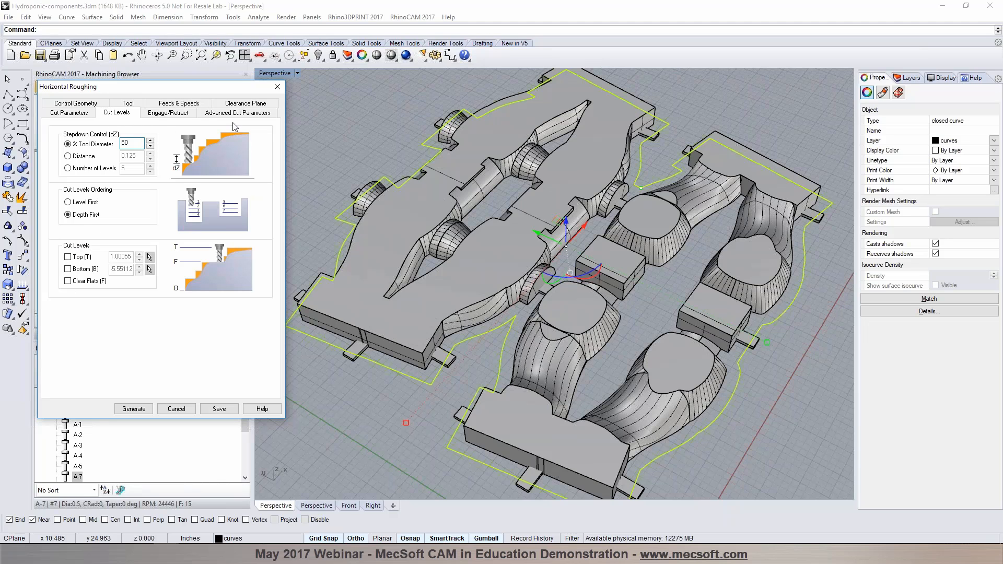
{"action": "left_click", "coordinate": [134, 409]}
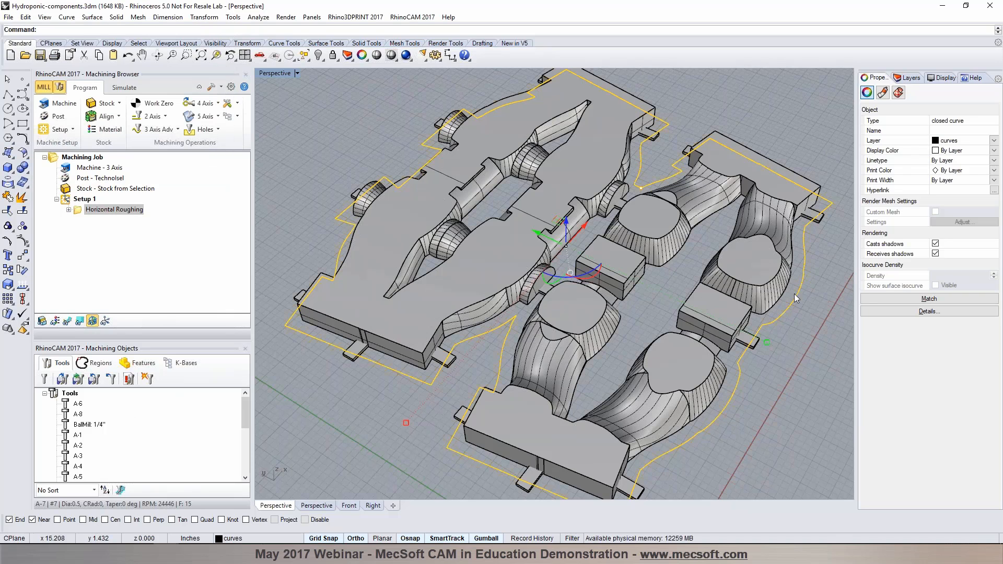
{"action": "left_click", "coordinate": [66, 321]}
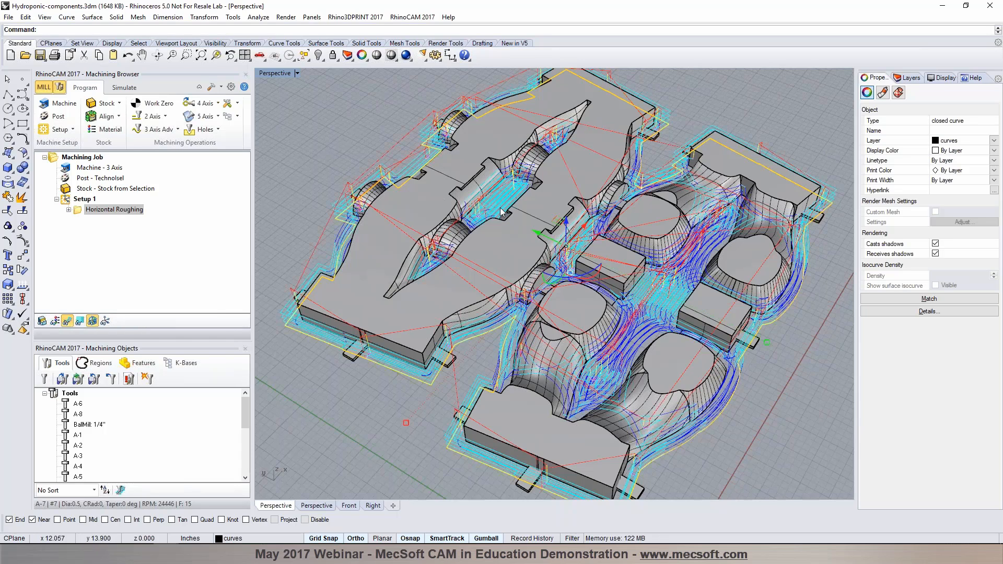
Examine the Horizontal Roughing toolpath one Z level at a time, from the first level to level 16
{"action": "left_click", "coordinate": [78, 320]}
{"action": "left_click", "coordinate": [230, 175]}
{"action": "key", "text": "Down"}
{"action": "key", "text": "Down"}
{"action": "key", "text": "Down"}
{"action": "key", "text": "Down"}
{"action": "key", "text": "Down"}
{"action": "key", "text": "Down"}
{"action": "key", "text": "Down"}
{"action": "key", "text": "Down"}
{"action": "key", "text": "Down"}
{"action": "key", "text": "Down"}
{"action": "key", "text": "Down"}
{"action": "key", "text": "Down"}
{"action": "key", "text": "Down"}
{"action": "key", "text": "Down"}
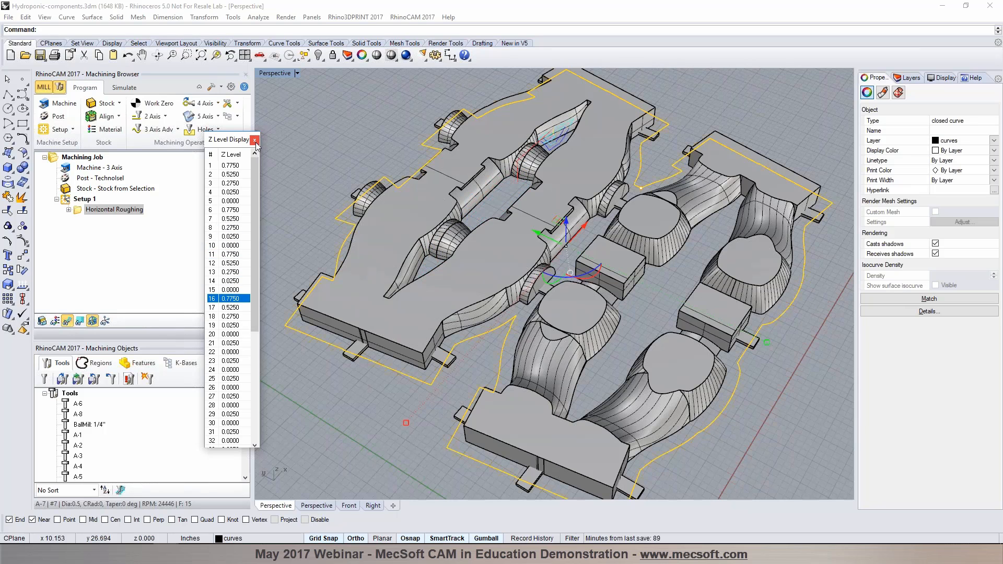
{"action": "left_click", "coordinate": [255, 140]}
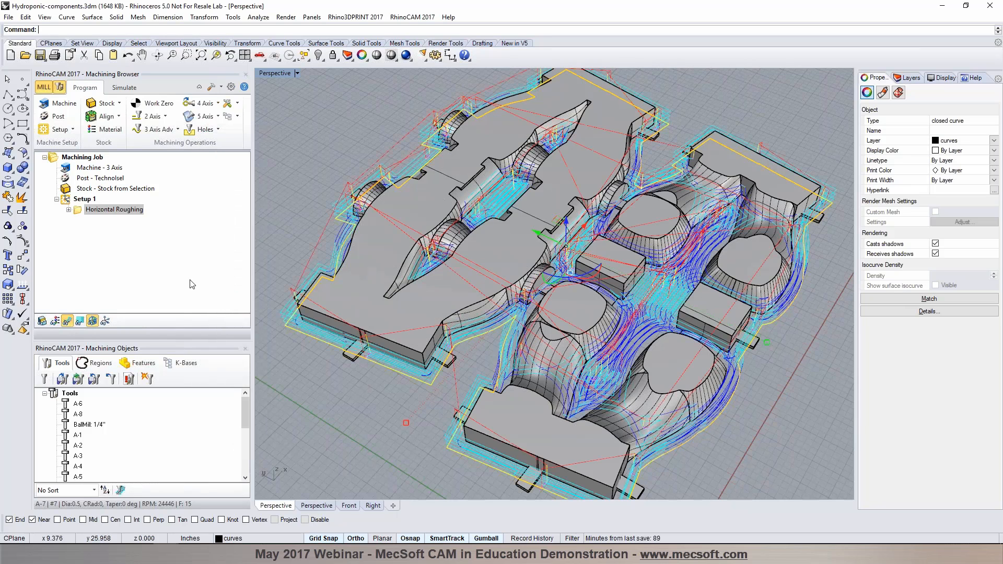
Simulate the Horizontal Roughing operation by moves with the toolpath hidden and the stock shown, and inspect the roughed components
{"action": "left_click", "coordinate": [130, 92]}
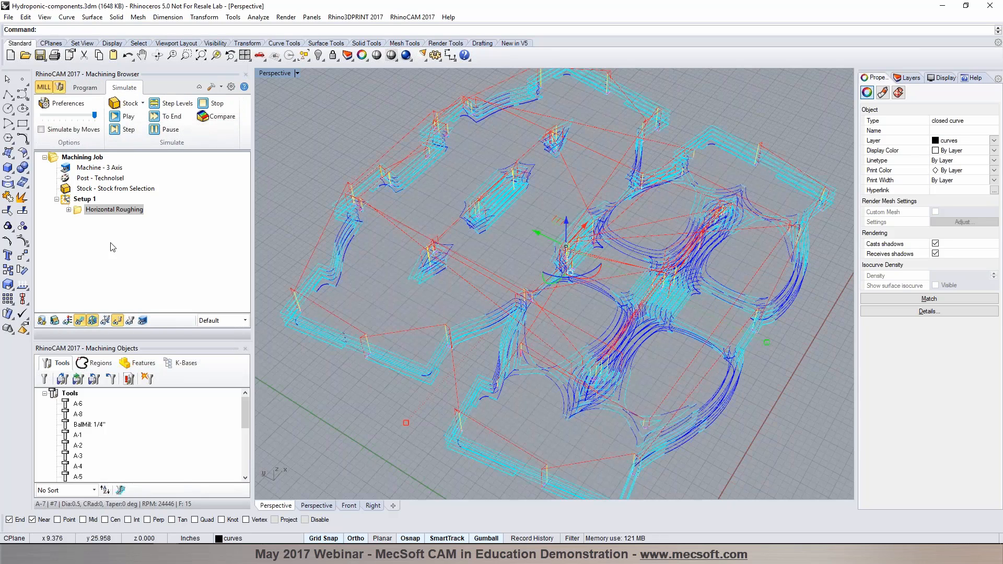
{"action": "left_click", "coordinate": [79, 212]}
{"action": "left_click", "coordinate": [42, 130]}
{"action": "left_click", "coordinate": [80, 321]}
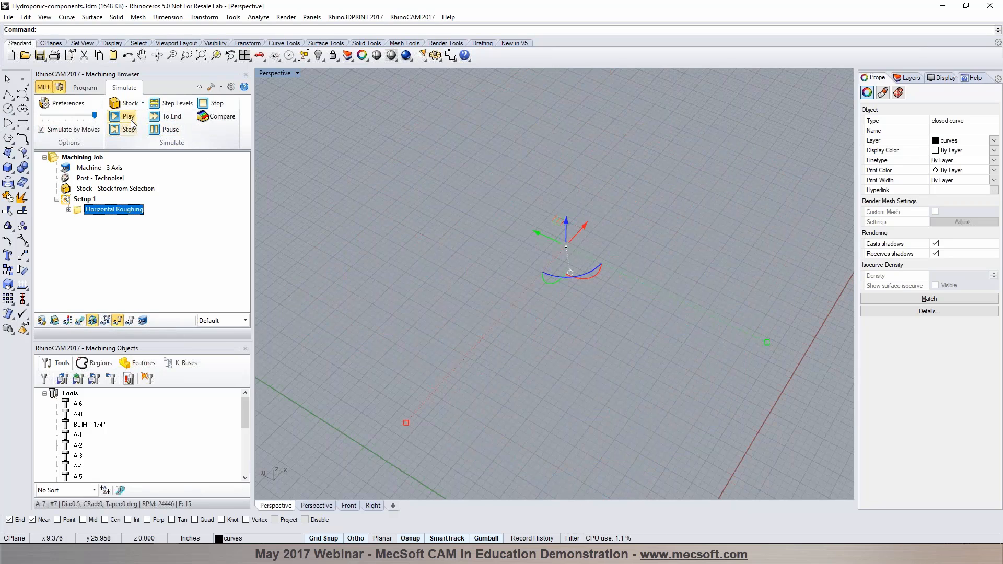
{"action": "left_click", "coordinate": [130, 119]}
{"action": "left_click", "coordinate": [55, 321]}
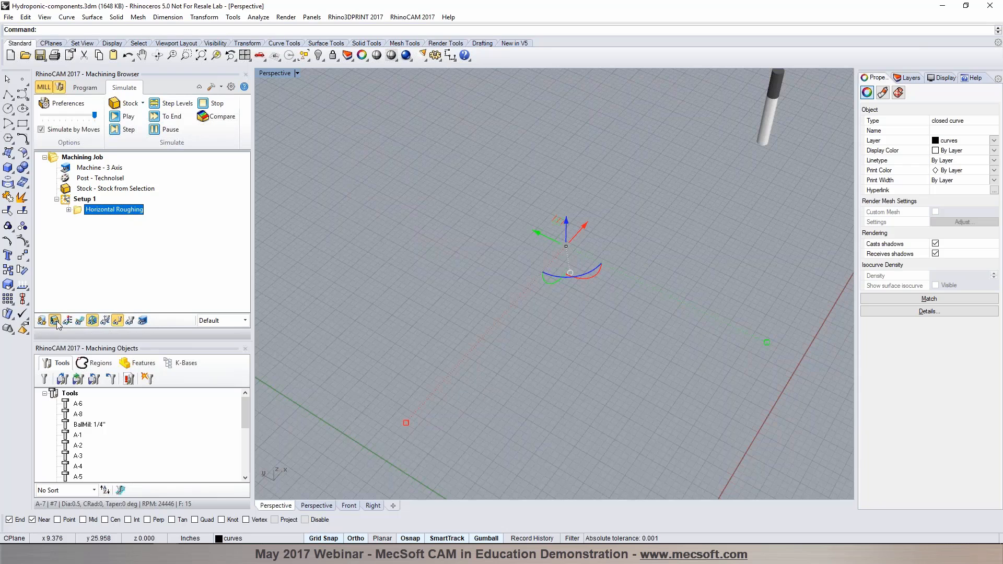
{"action": "left_click", "coordinate": [128, 118]}
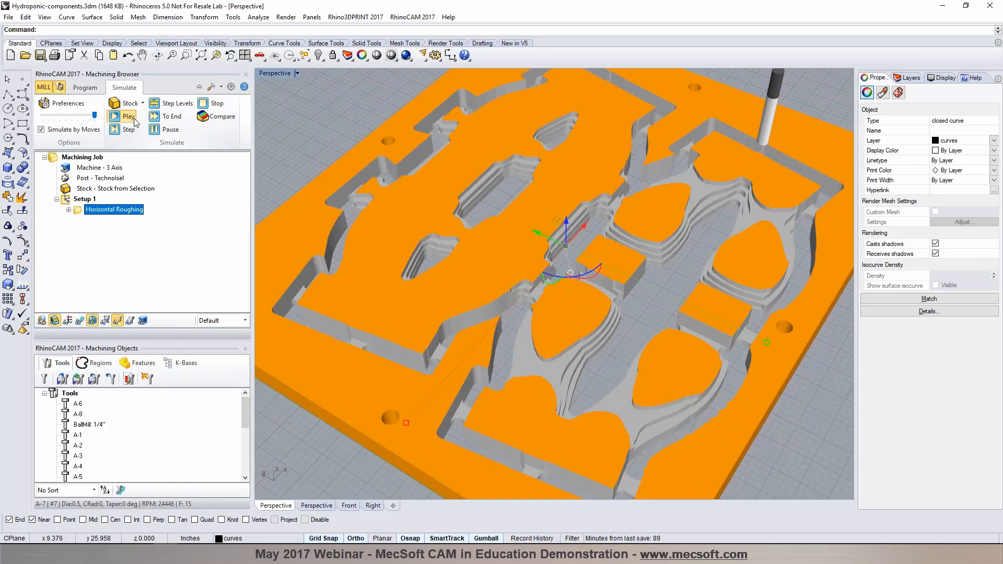
{"action": "right_click_drag", "start_coordinate": [621, 256], "coordinate": [509, 349]}
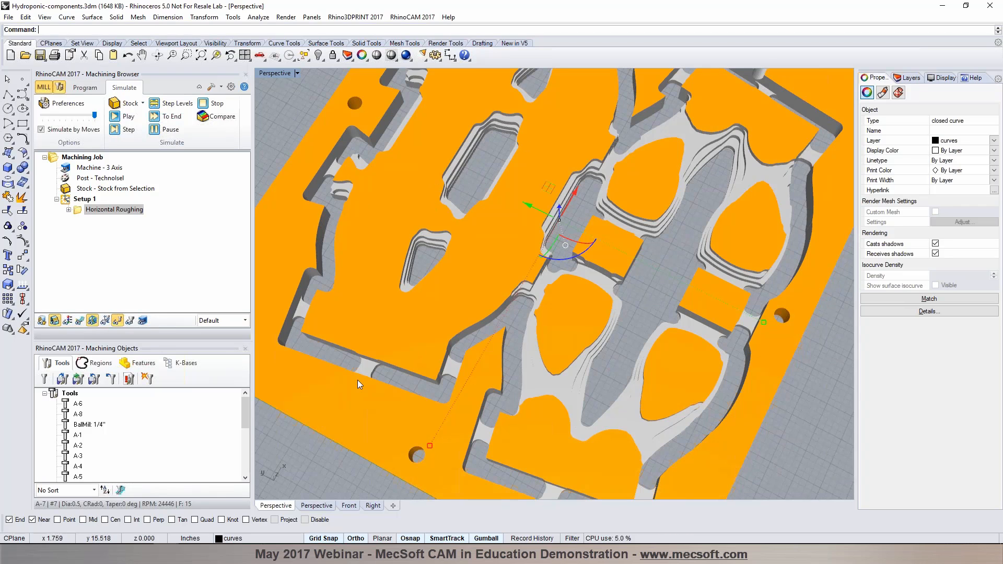
{"action": "right_click_drag", "start_coordinate": [594, 344], "coordinate": [566, 276]}
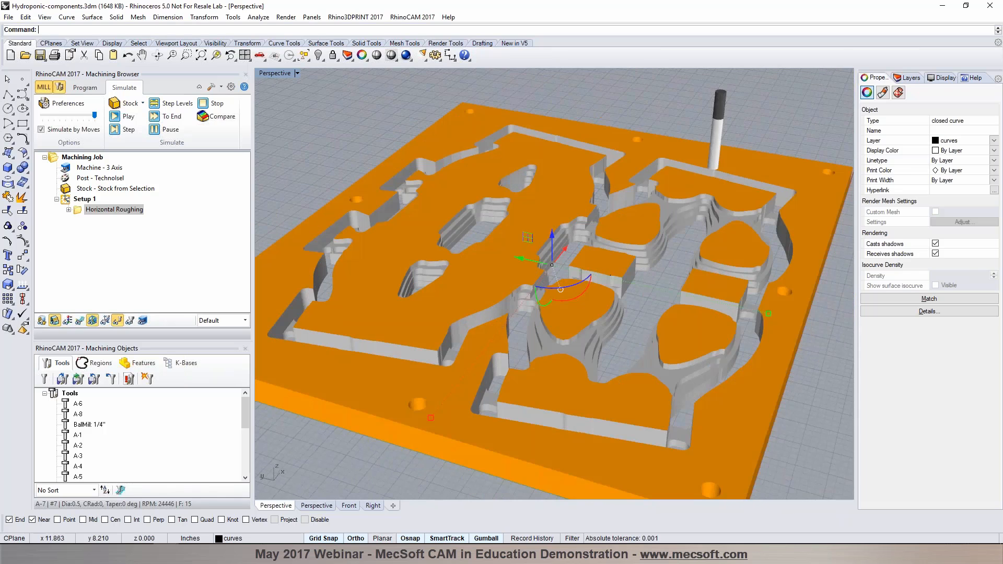
{"action": "scroll", "coordinate": [565, 277], "scroll_direction": "down", "scroll_amount": 2}
{"action": "scroll", "coordinate": [565, 274], "scroll_direction": "up", "scroll_amount": 1}
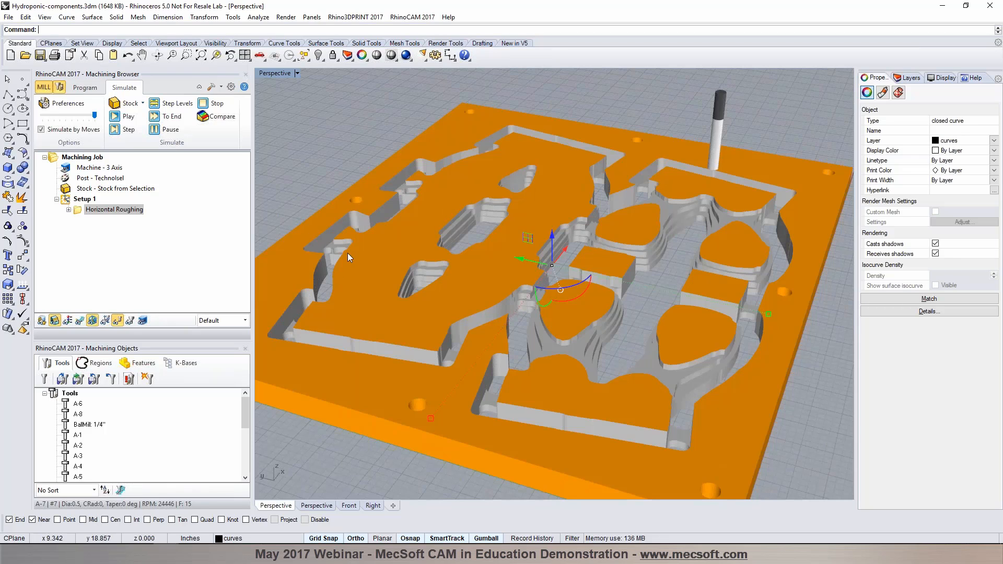
Switch to Hydroponic-components-Finish.3dm and inspect the Horizontal Finishing toolpath around the components
{"action": "left_click", "coordinate": [762, 130]}
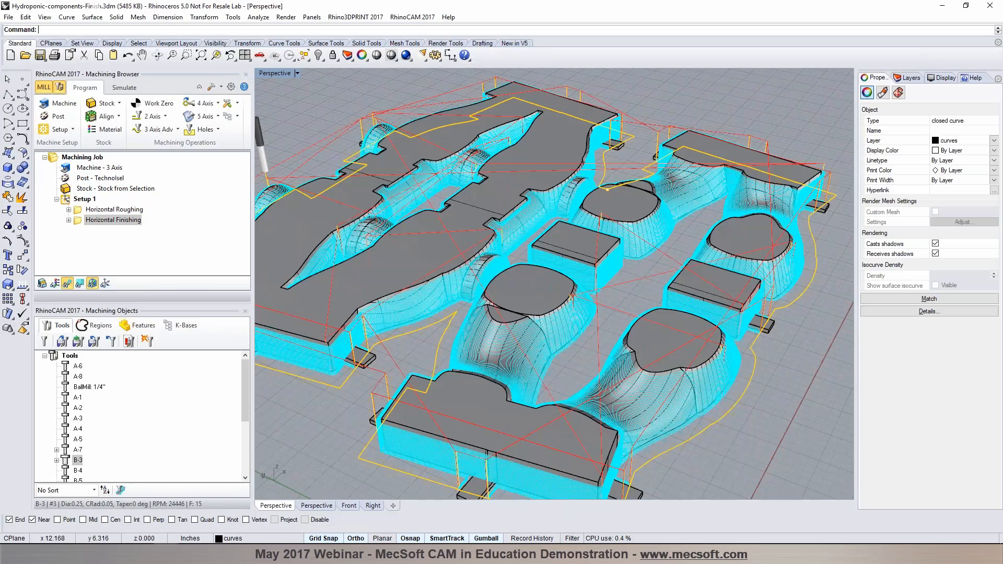
{"action": "right_click_drag", "start_coordinate": [634, 274], "coordinate": [739, 344]}
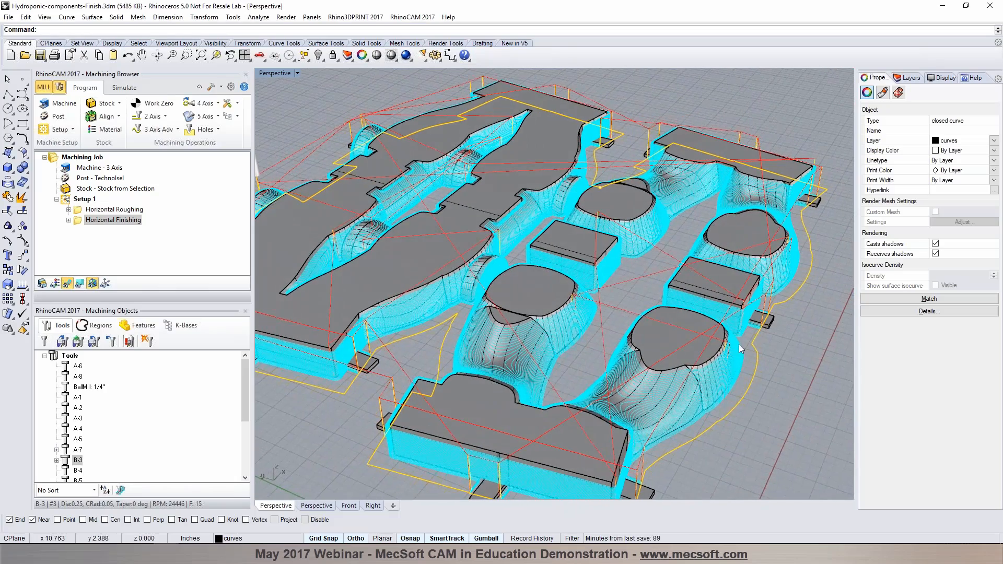
{"action": "scroll", "coordinate": [739, 344], "scroll_direction": "up", "scroll_amount": 3}
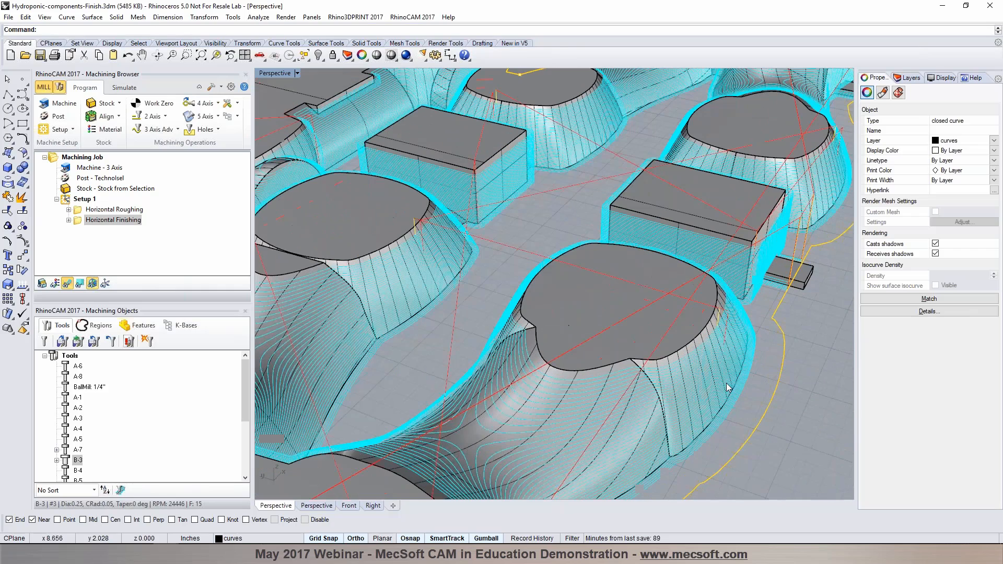
Review the Horizontal Finishing operation's cut parameters and stepdown control, regenerate its toolpath and inspect the passes on the curved walls
{"action": "left_click", "coordinate": [79, 222]}
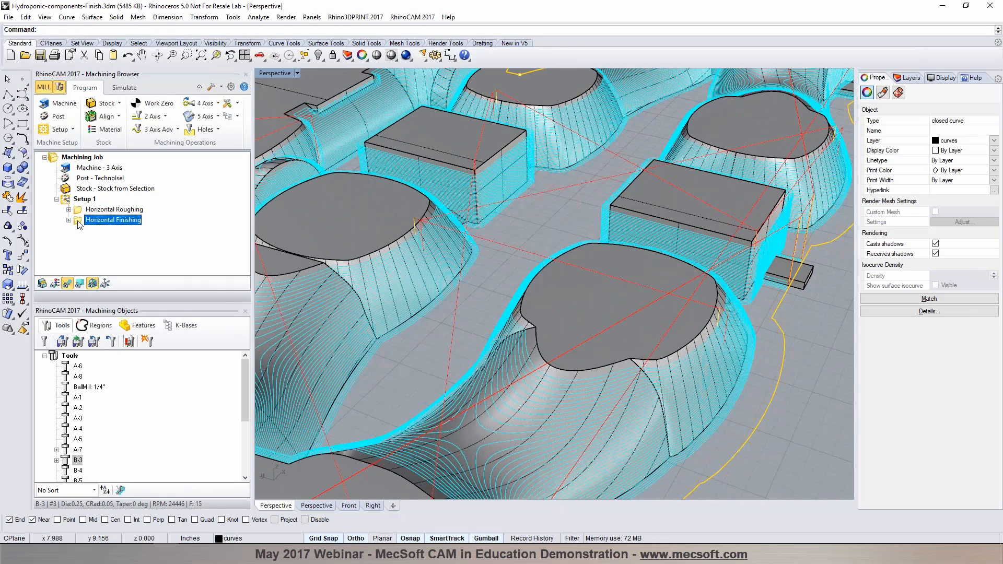
{"action": "double_click", "coordinate": [78, 222]}
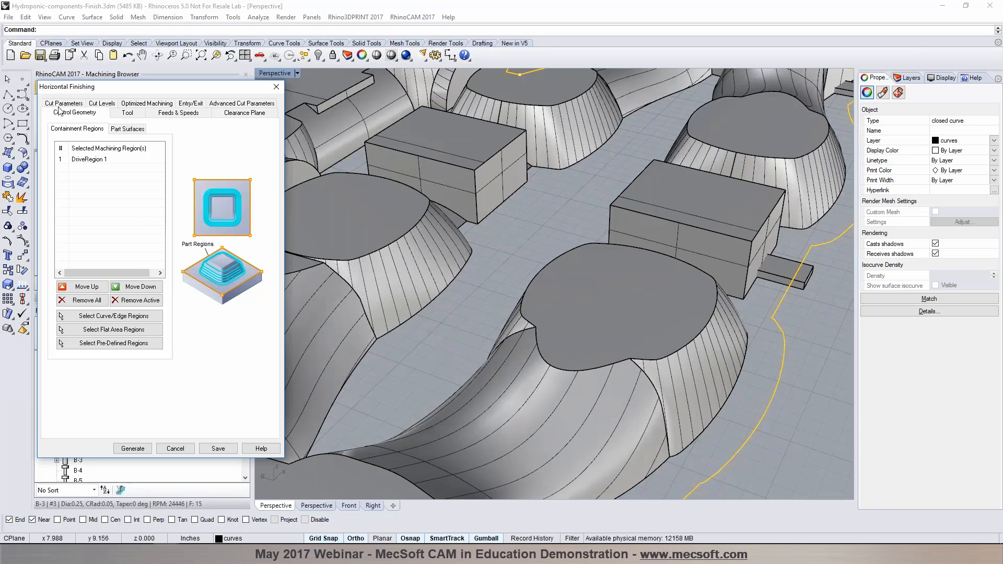
{"action": "left_click", "coordinate": [62, 104]}
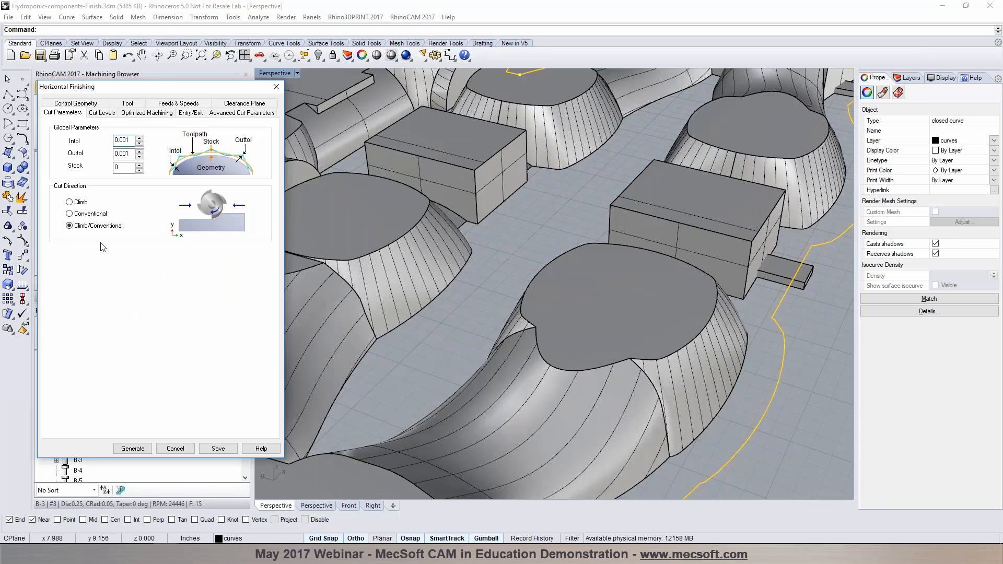
{"action": "left_click", "coordinate": [101, 113]}
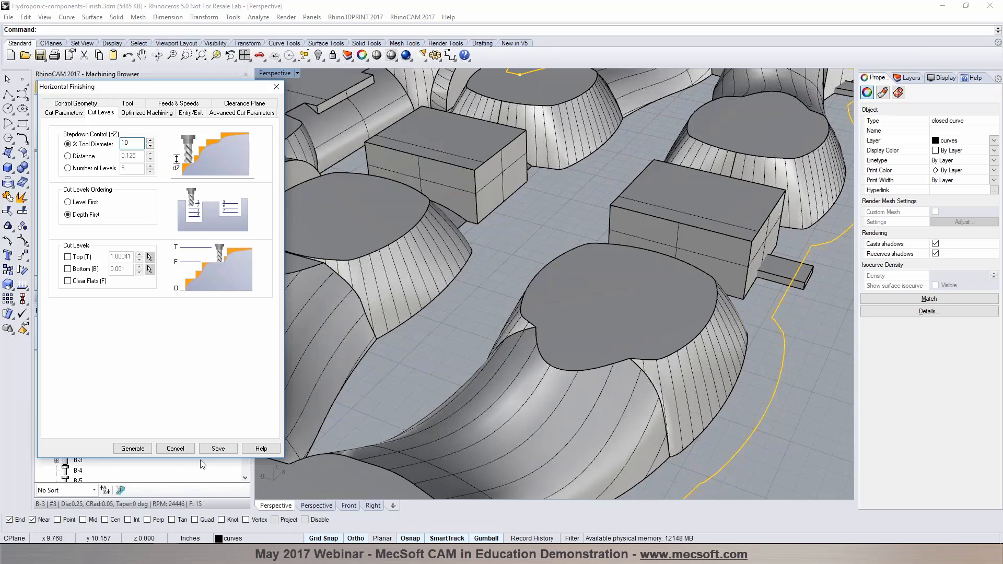
{"action": "left_click", "coordinate": [133, 449]}
{"action": "scroll", "coordinate": [730, 402], "scroll_direction": "up", "scroll_amount": 5}
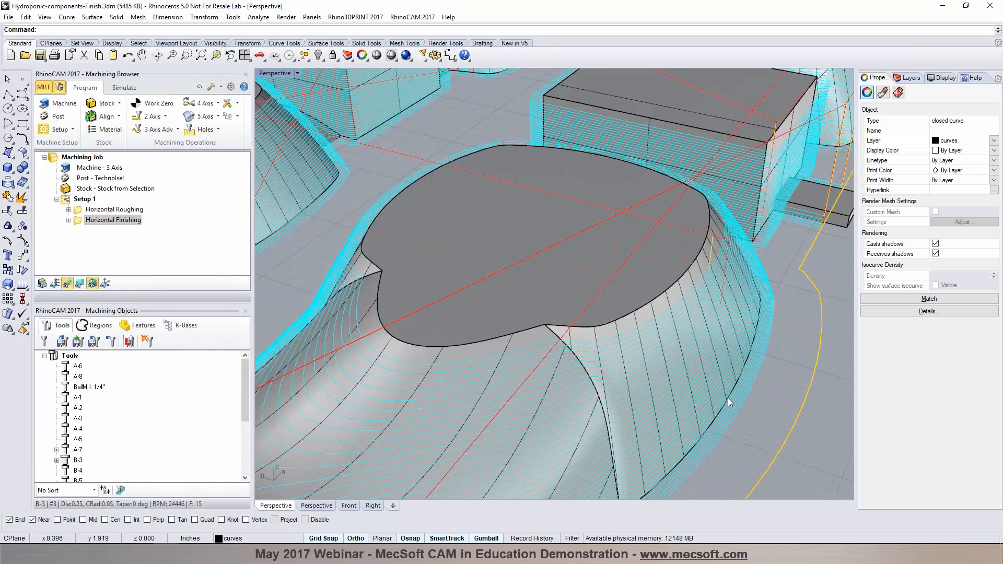
{"action": "right_click_drag", "start_coordinate": [730, 401], "coordinate": [784, 352]}
{"action": "scroll", "coordinate": [570, 256], "scroll_direction": "down", "scroll_amount": 5}
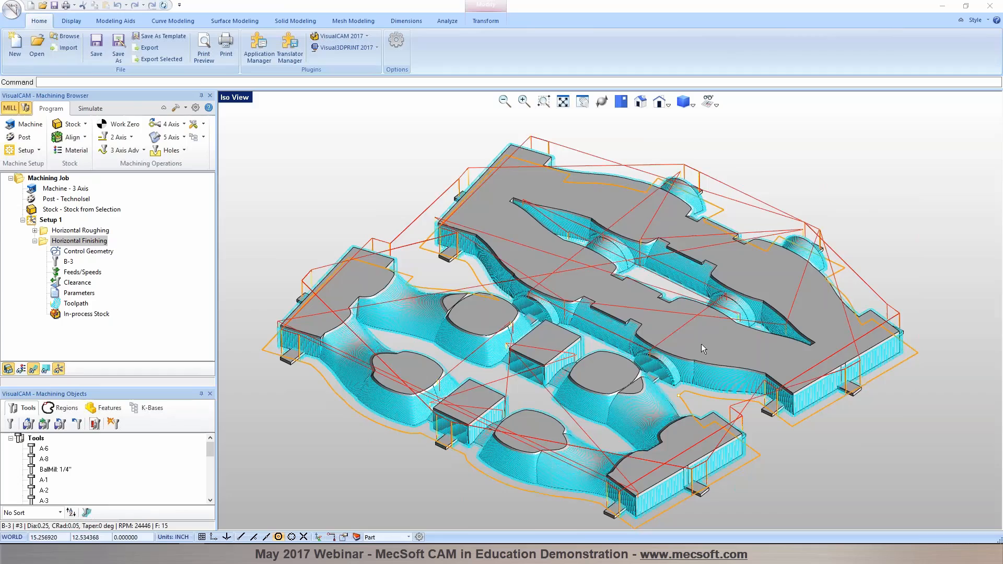
Examine the Horizontal Finishing toolpath on the hydroponic components and their support tabs in VisualCAM
{"action": "mouse_move", "coordinate": [702, 345]}
{"action": "middle_mouse_down"}
{"action": "mouse_move", "coordinate": [668, 361]}
{"action": "mouse_move", "coordinate": [678, 340]}
{"action": "mouse_move", "coordinate": [700, 341]}
{"action": "middle_mouse_up"}
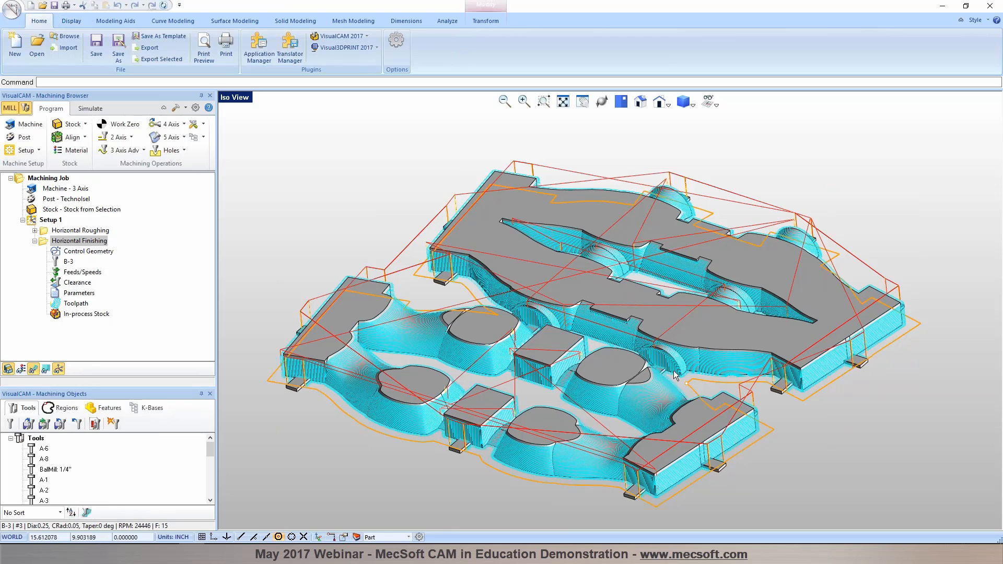
{"action": "scroll", "coordinate": [643, 373], "scroll_direction": "up", "scroll_amount": 1}
{"action": "scroll", "coordinate": [631, 378], "scroll_direction": "up", "scroll_amount": 1}
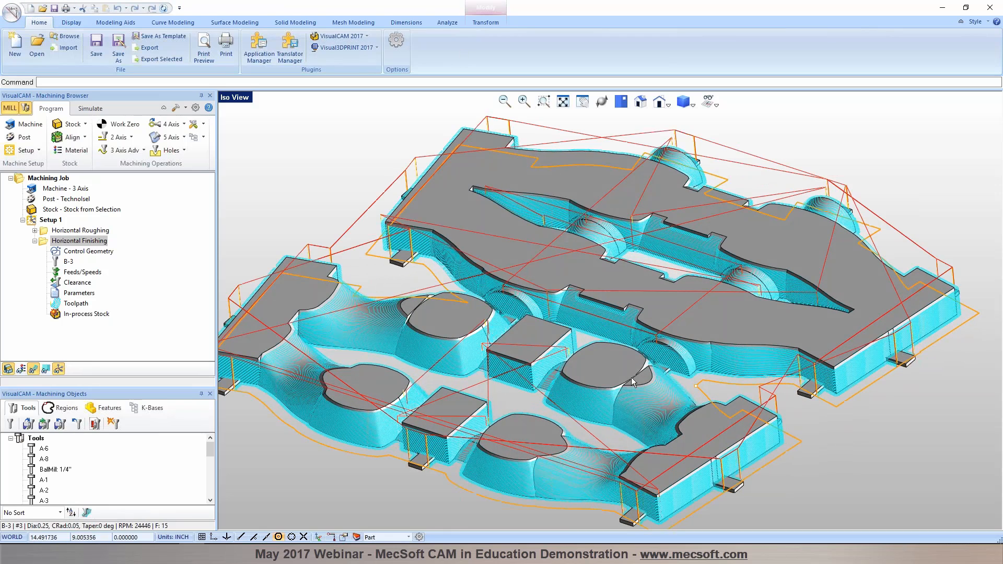
{"action": "scroll", "coordinate": [619, 431], "scroll_direction": "up", "scroll_amount": 5}
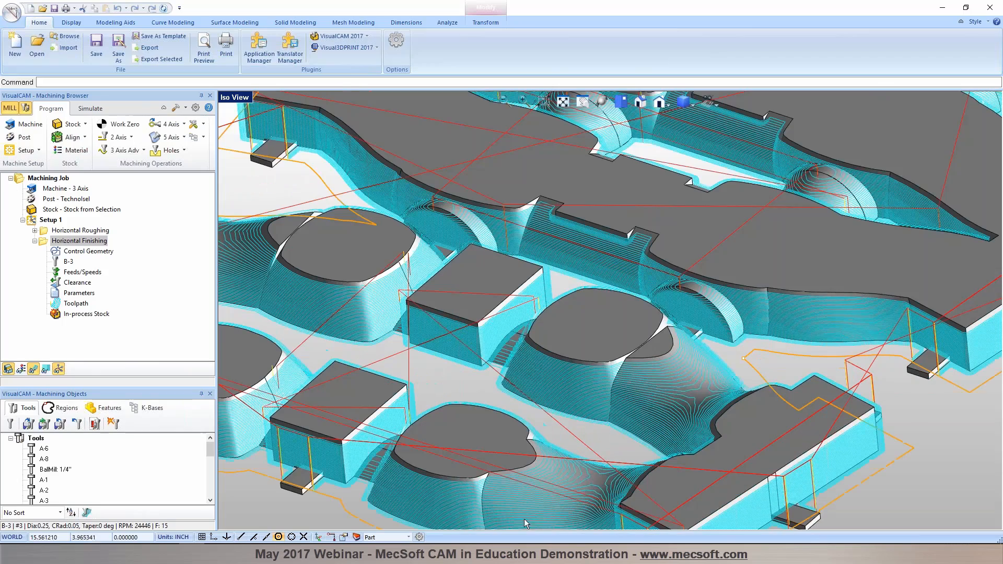
{"action": "scroll", "coordinate": [512, 261], "scroll_direction": "down", "scroll_amount": 6}
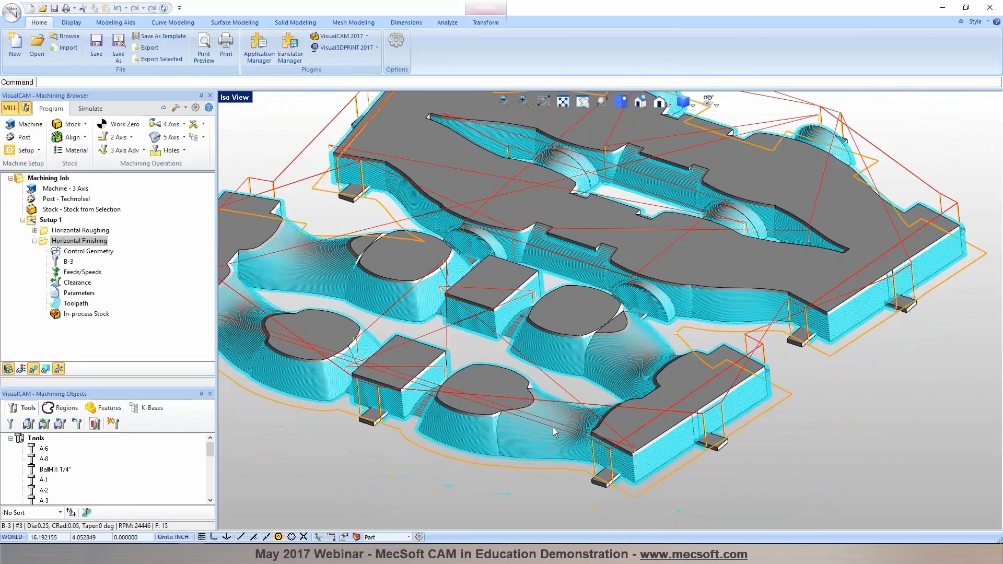
{"action": "scroll", "coordinate": [554, 430], "scroll_direction": "down", "scroll_amount": 2}
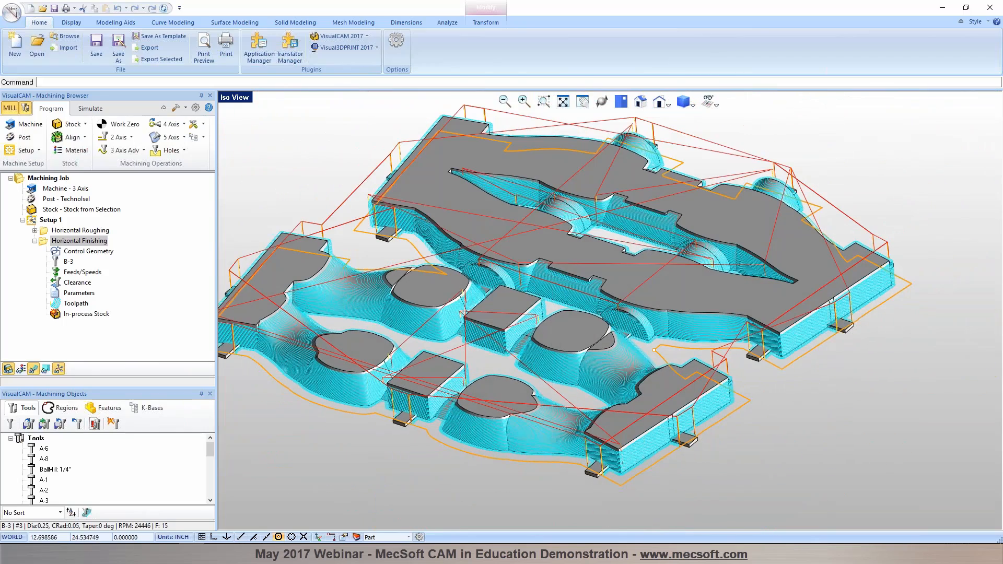